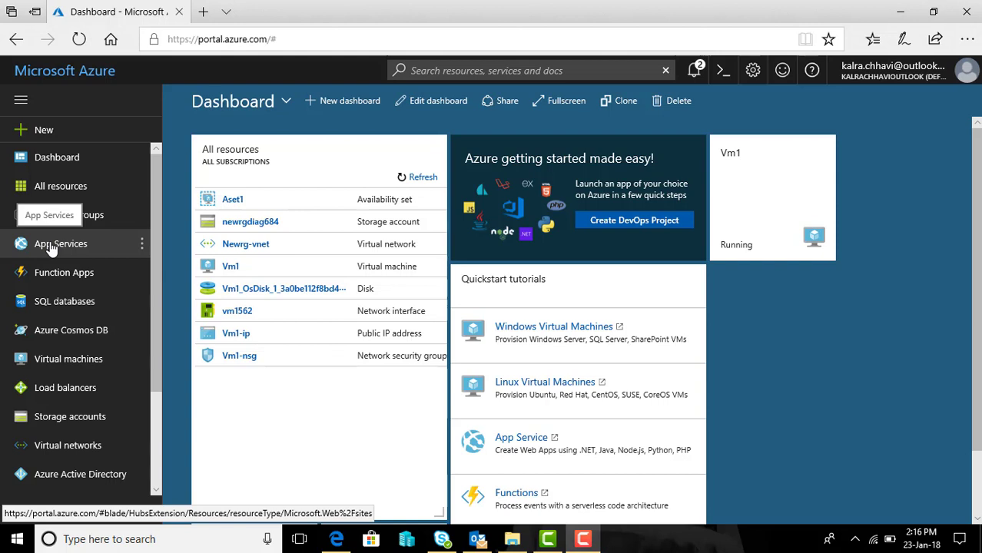
Step: Open App Services from the left sidebar
{"action": "left_click", "coordinate": [51, 246]}
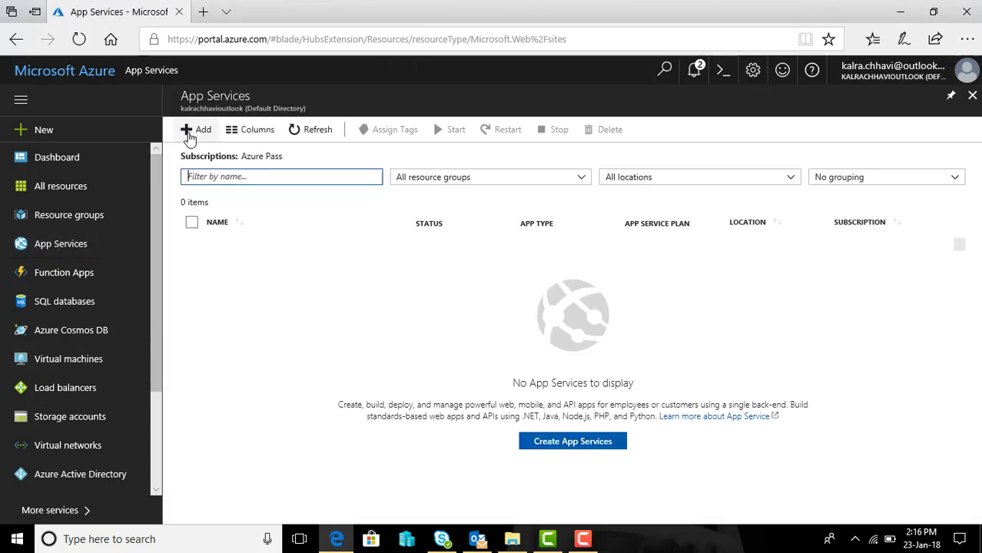
Step: Start a new App Service and search the Web + Mobile marketplace for WordPress ('wor')
{"action": "left_click", "coordinate": [590, 447]}
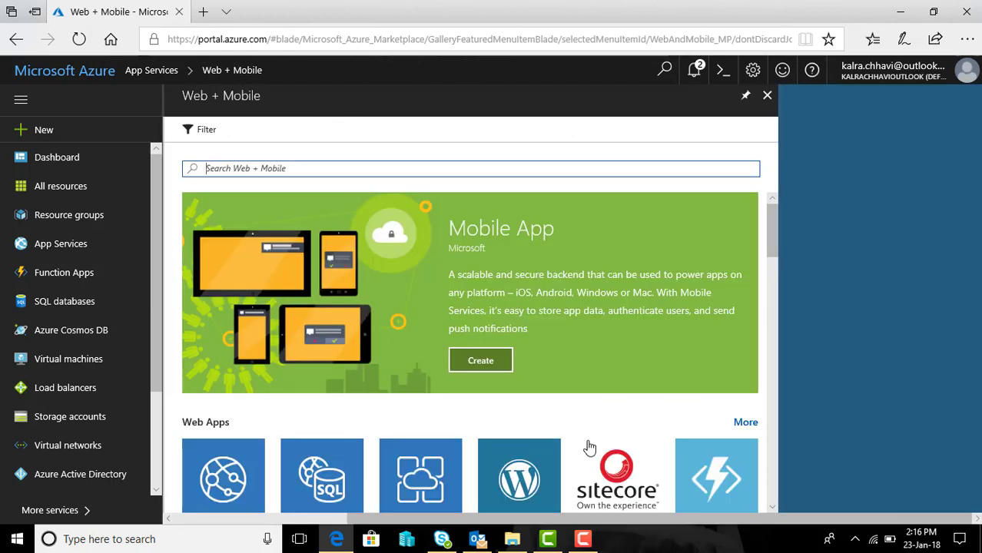
{"action": "left_click_drag", "start_coordinate": [776, 226], "coordinate": [771, 252]}
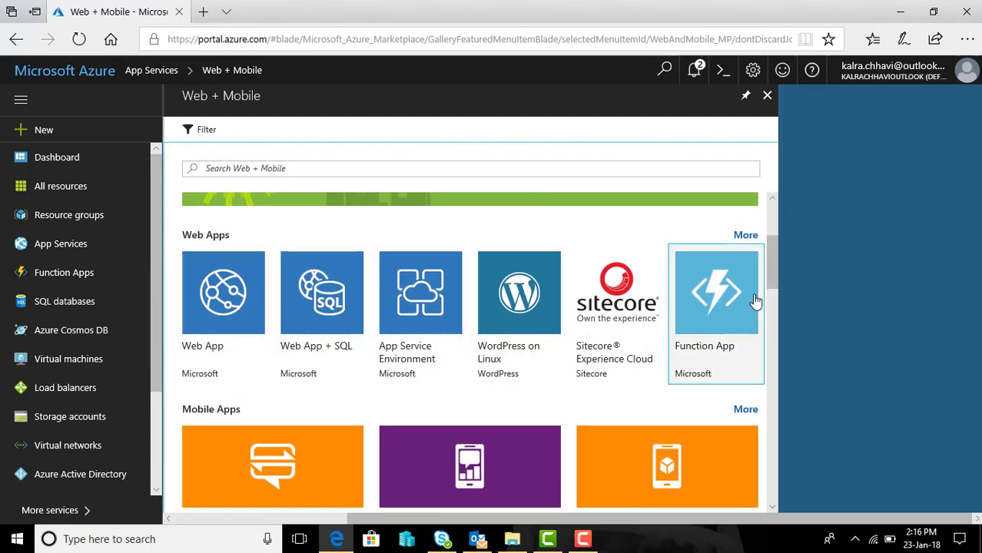
{"action": "left_click_drag", "start_coordinate": [771, 276], "coordinate": [770, 221]}
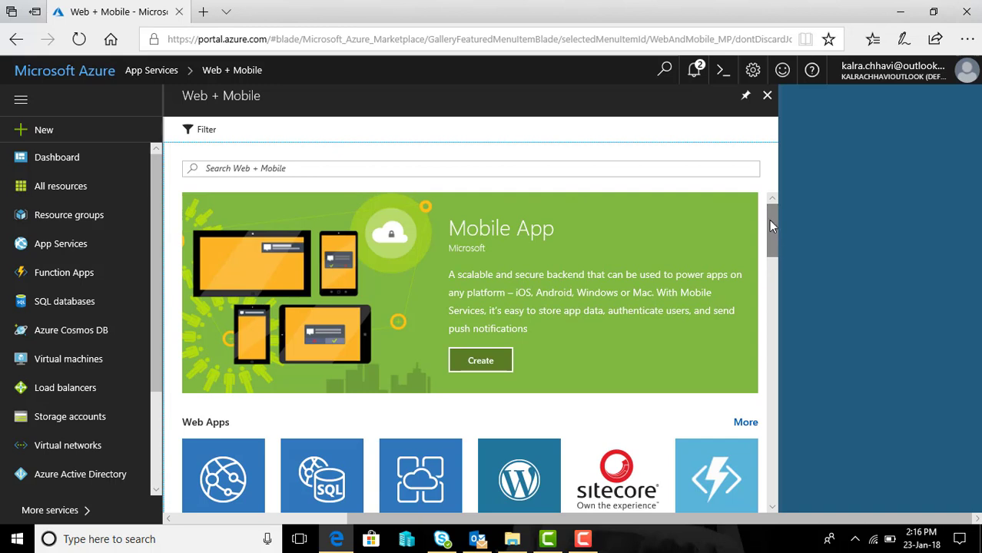
{"action": "left_click", "coordinate": [465, 170]}
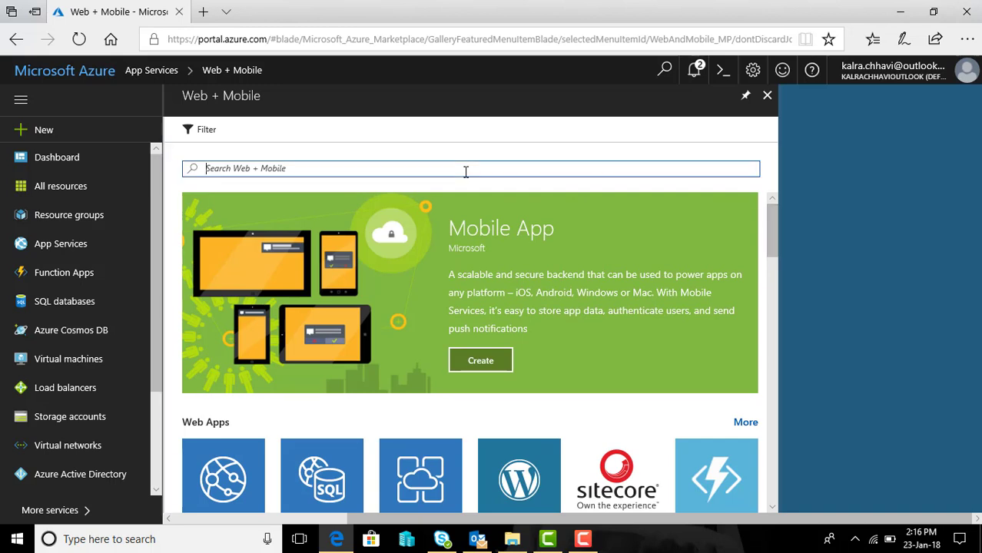
{"action": "type", "text": "word"}
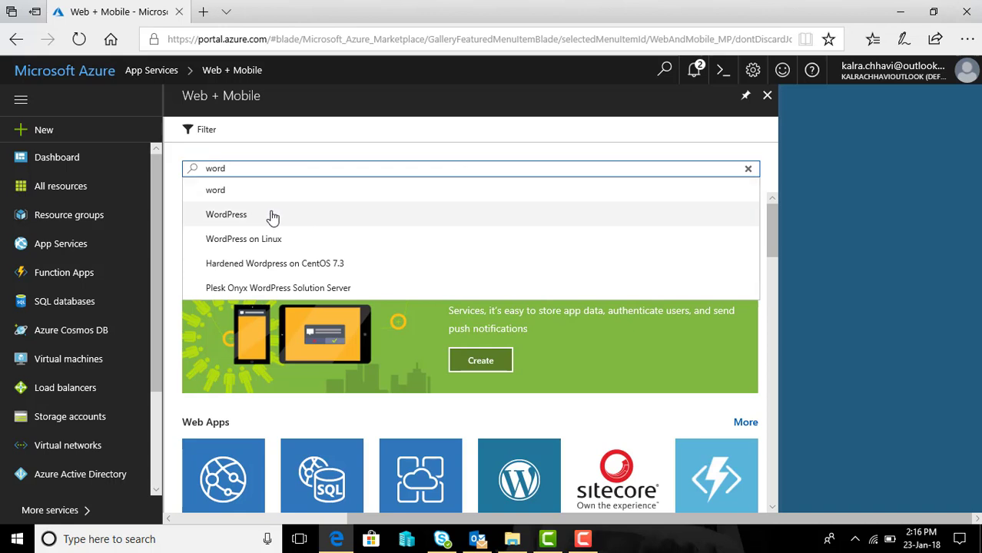
{"action": "left_click", "coordinate": [226, 214]}
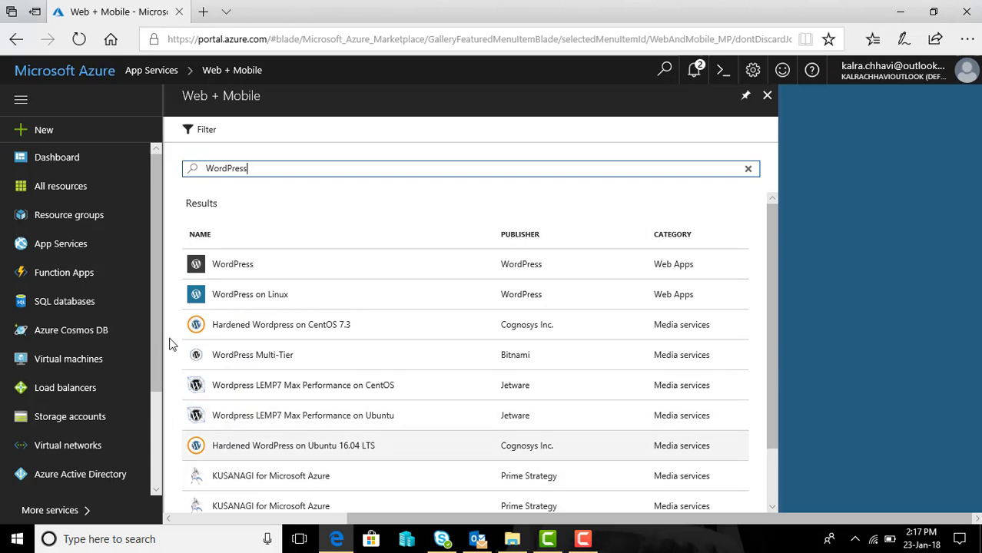
Step: Choose the WordPress offering, start creating it, and enter app name myfirstblog1234
{"action": "left_click", "coordinate": [236, 270]}
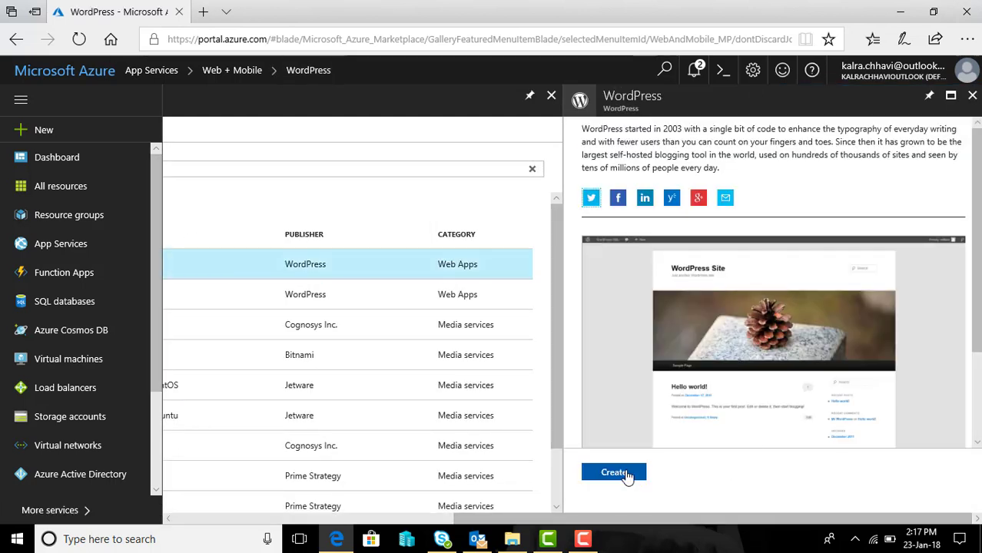
{"action": "left_click", "coordinate": [626, 473]}
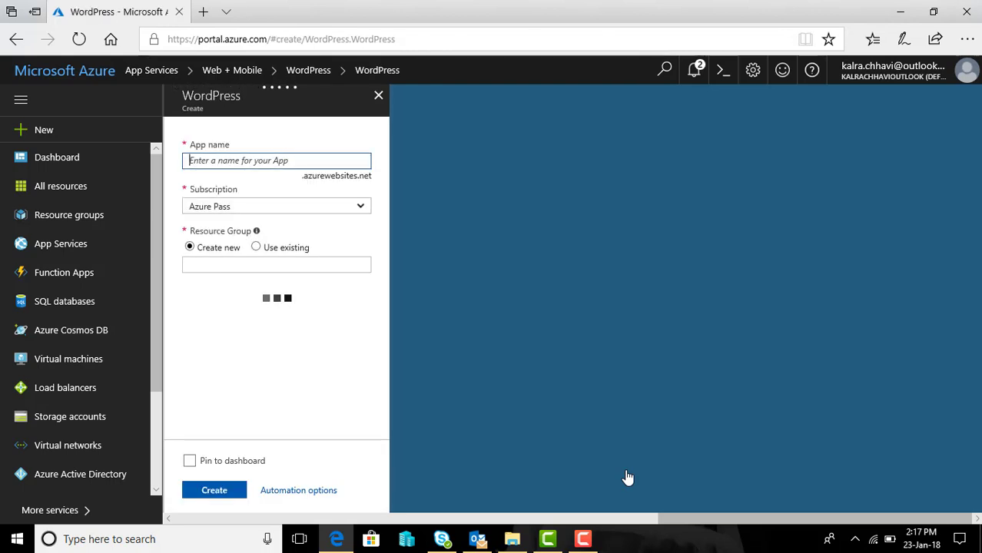
{"action": "left_click", "coordinate": [274, 164]}
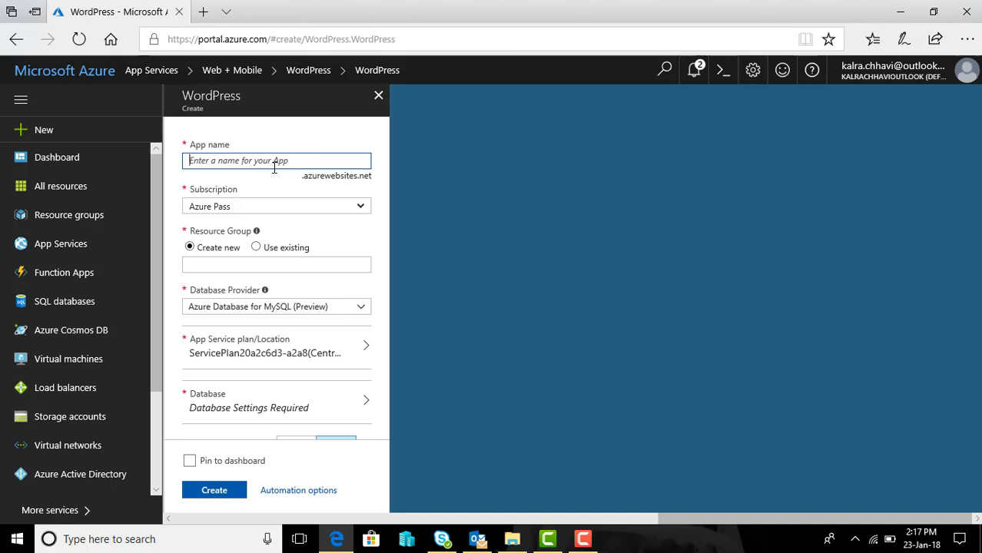
{"action": "type", "text": "myfirst"}
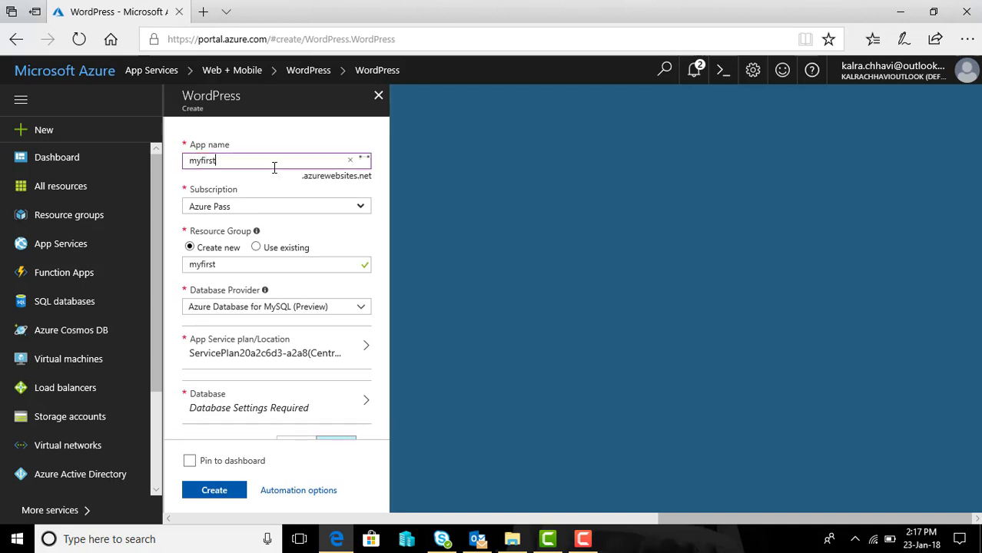
{"action": "type", "text": "blog12"}
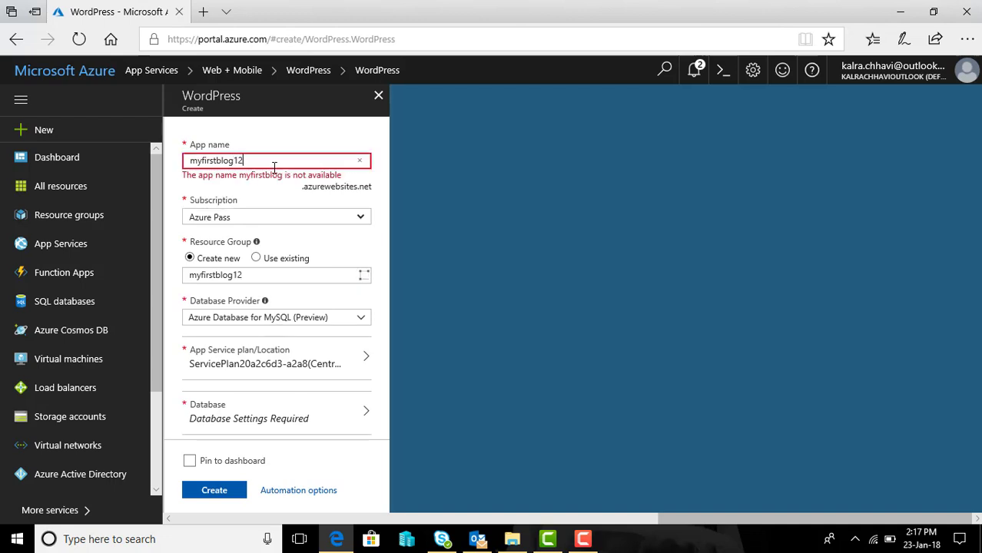
{"action": "type", "text": "34"}
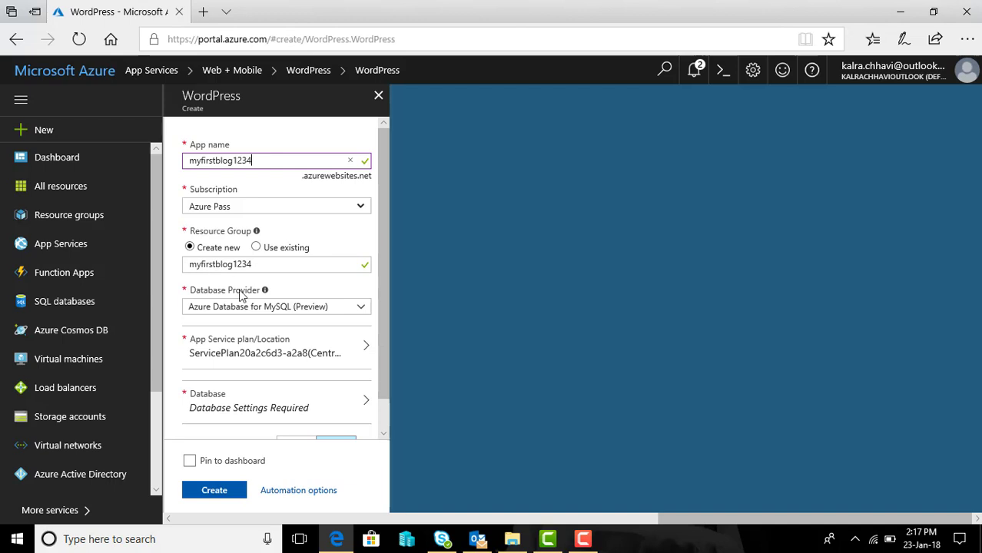
{"action": "left_click", "coordinate": [356, 307]}
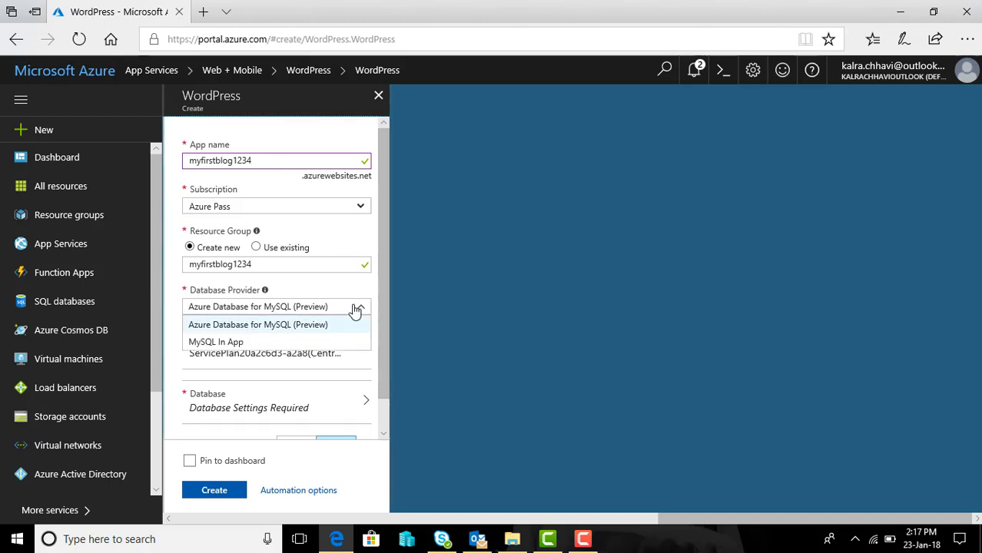
{"action": "left_click", "coordinate": [355, 308]}
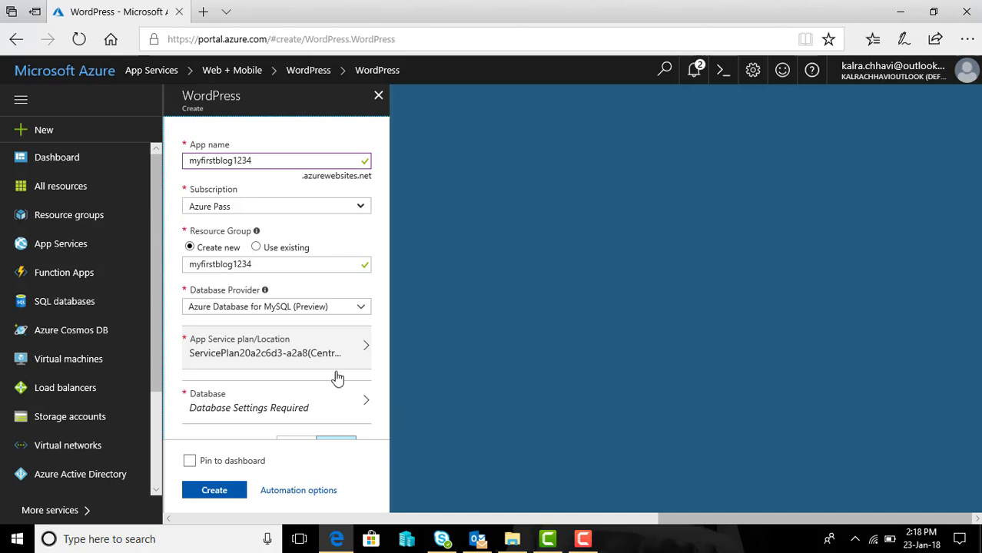
{"action": "left_click_drag", "start_coordinate": [382, 362], "coordinate": [383, 390]}
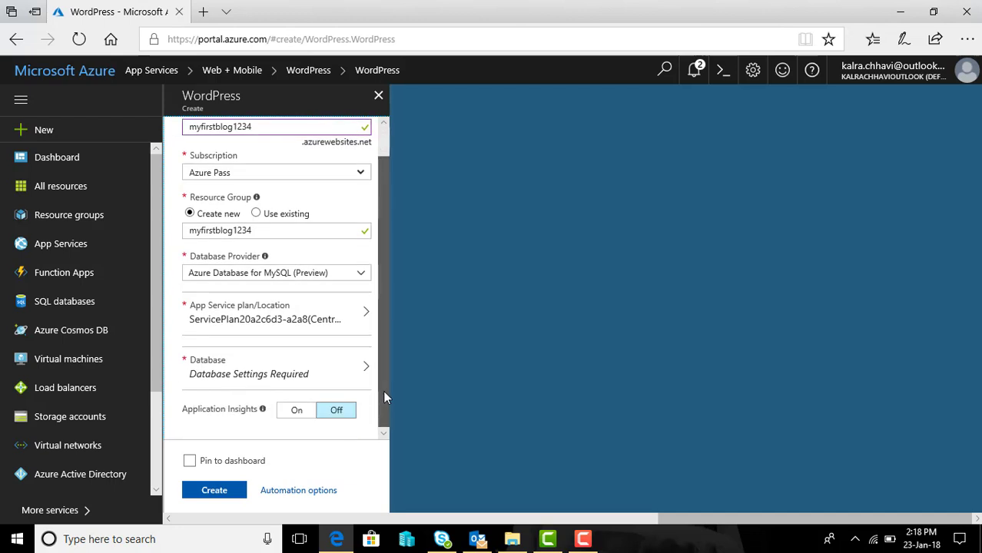
{"action": "left_click", "coordinate": [348, 324]}
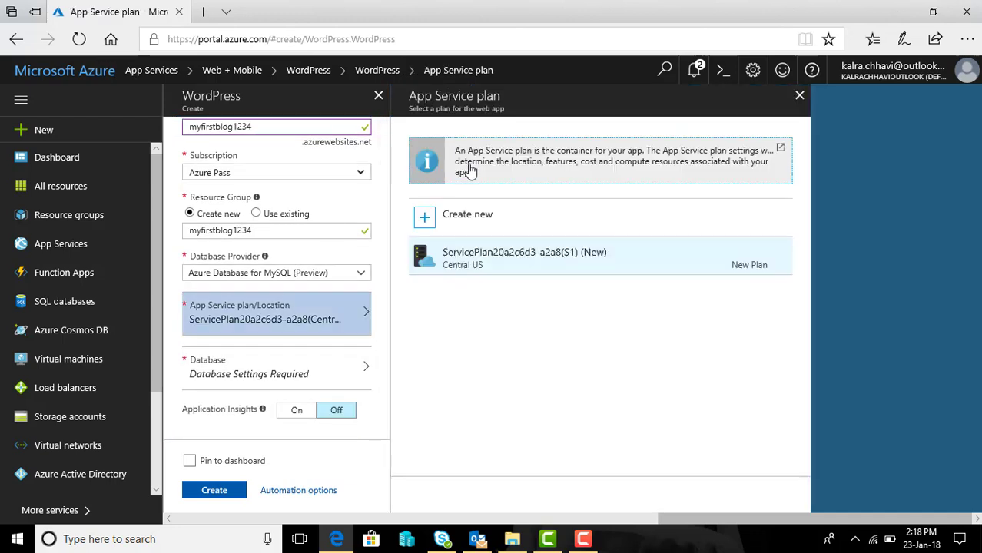
{"action": "left_click", "coordinate": [459, 219]}
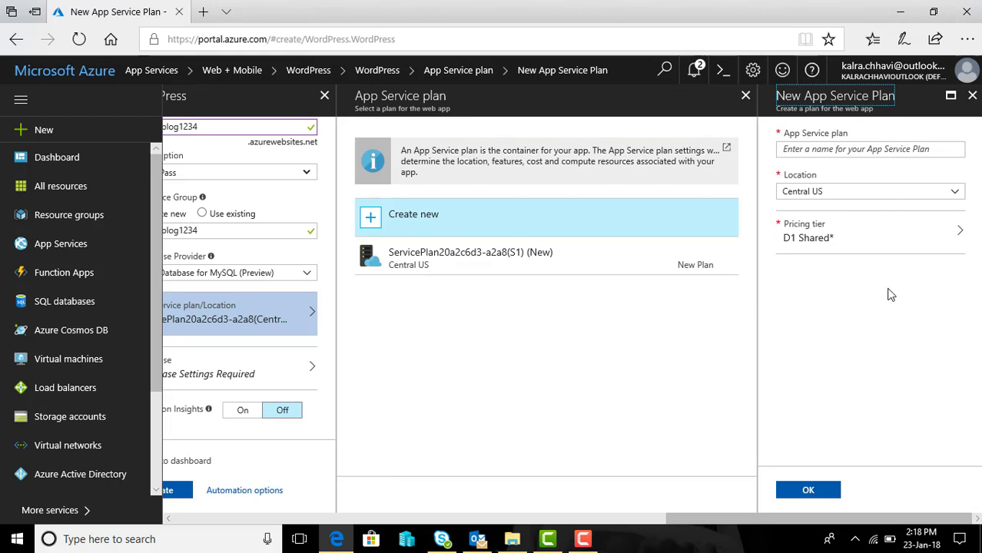
{"action": "left_click", "coordinate": [935, 241]}
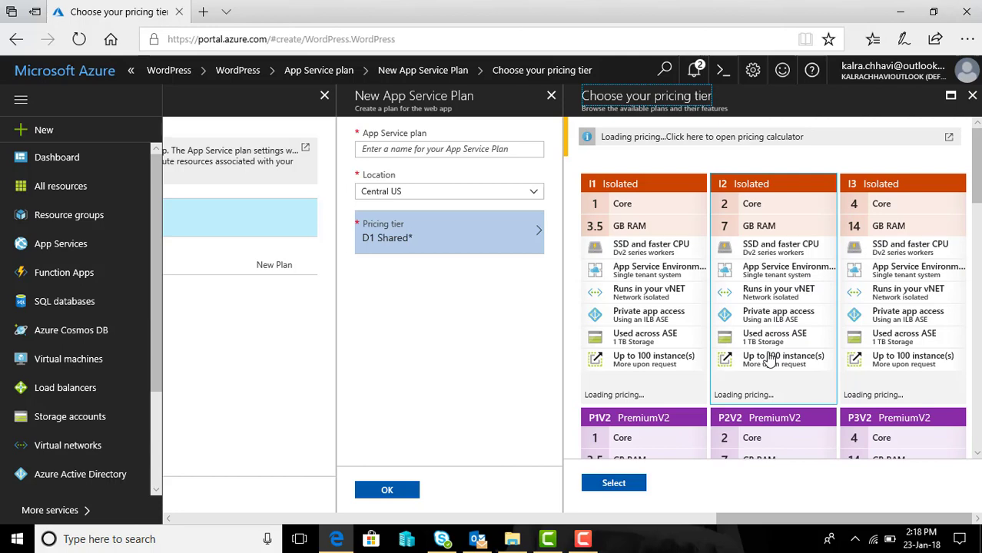
{"action": "left_click", "coordinate": [971, 95]}
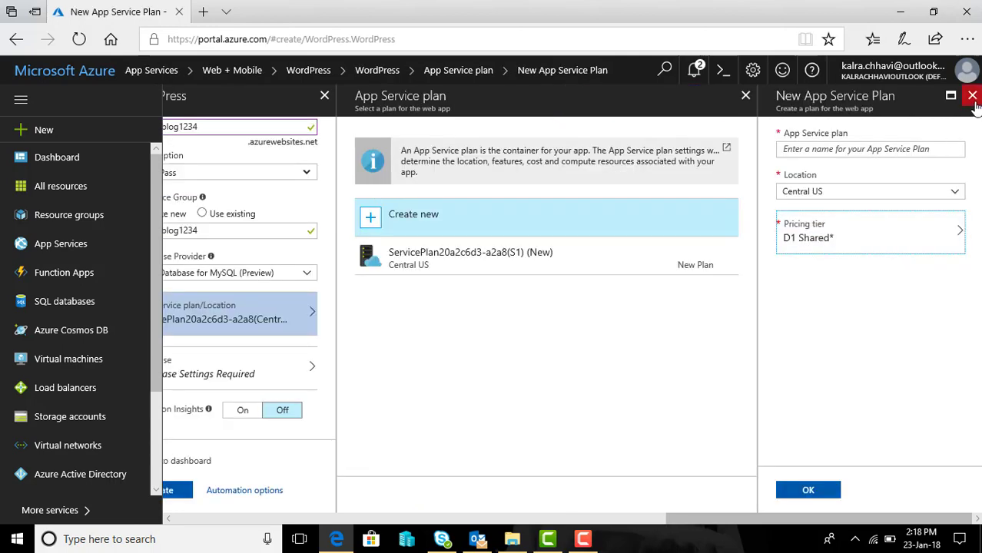
{"action": "left_click", "coordinate": [972, 95]}
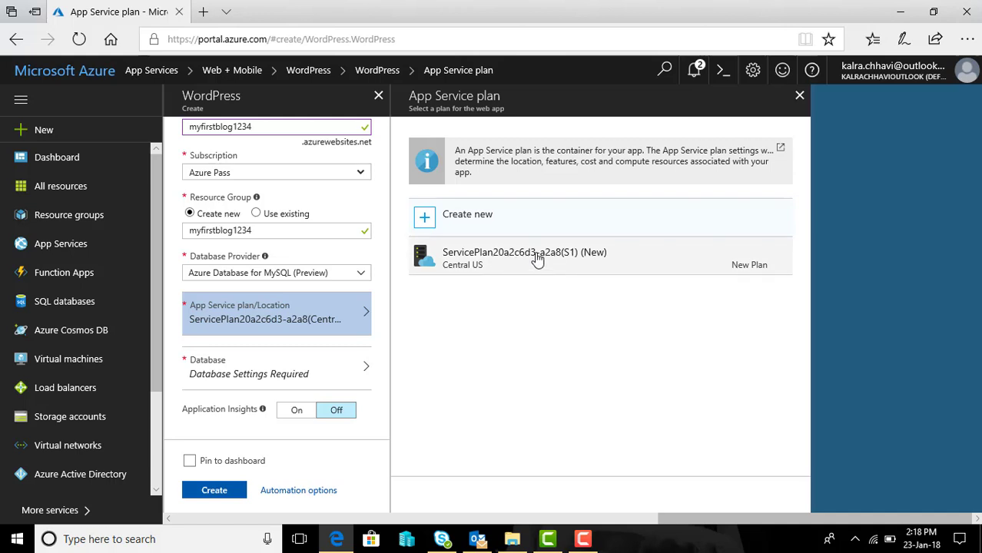
{"action": "left_click", "coordinate": [799, 95]}
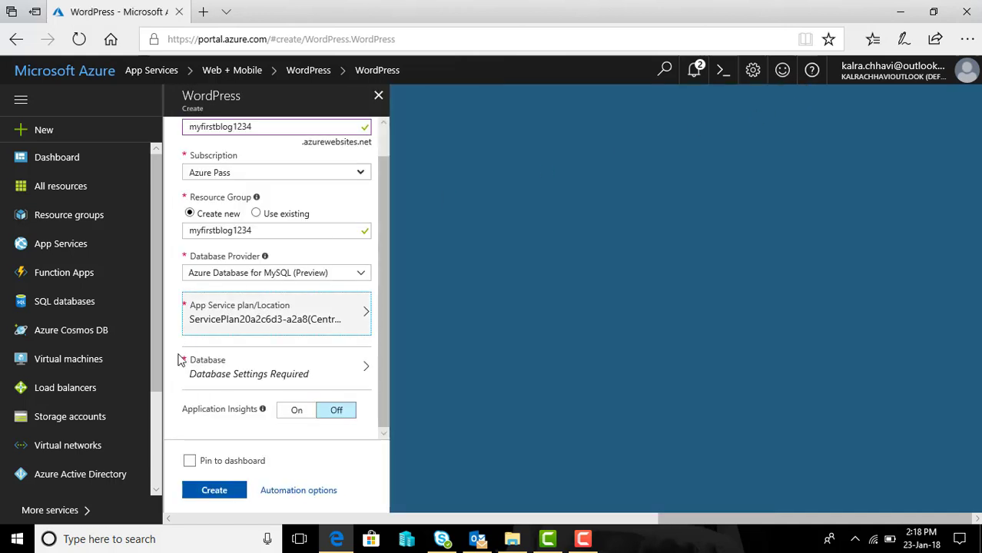
Step: Open the database server settings and enter and confirm the admin password
{"action": "left_click", "coordinate": [325, 374]}
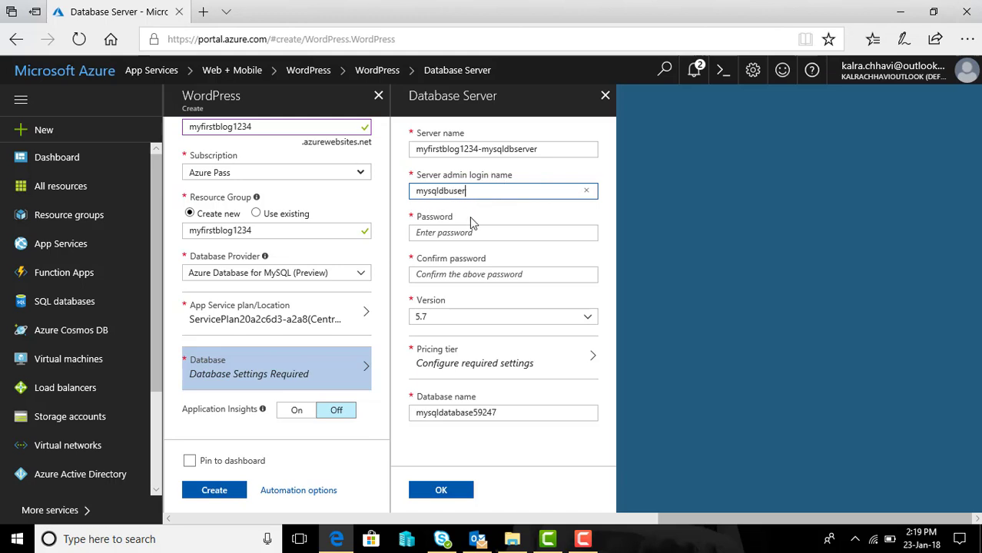
{"action": "left_click", "coordinate": [447, 233]}
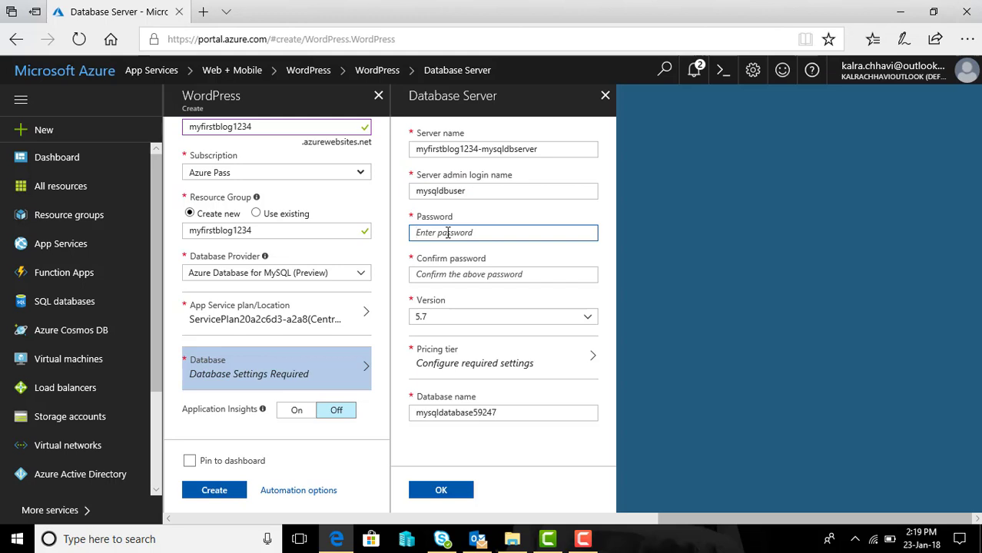
{"action": "type", "text": "••"}
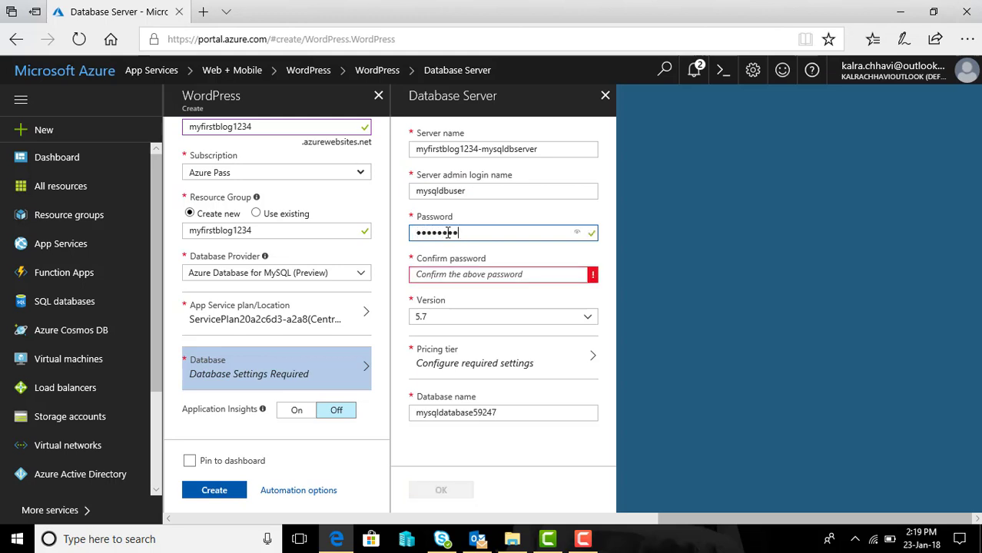
{"action": "key", "text": "Tab"}
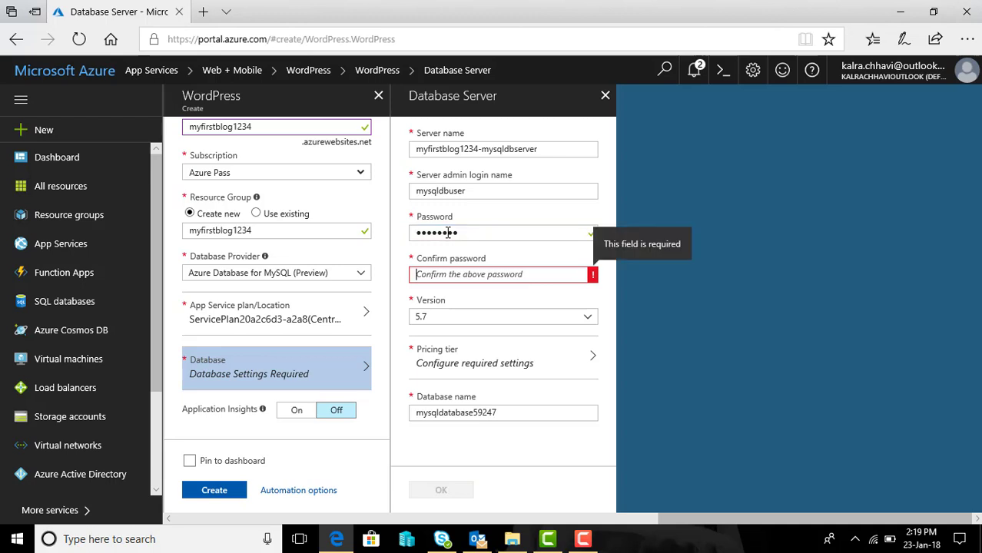
{"action": "type", "text": "•••••"}
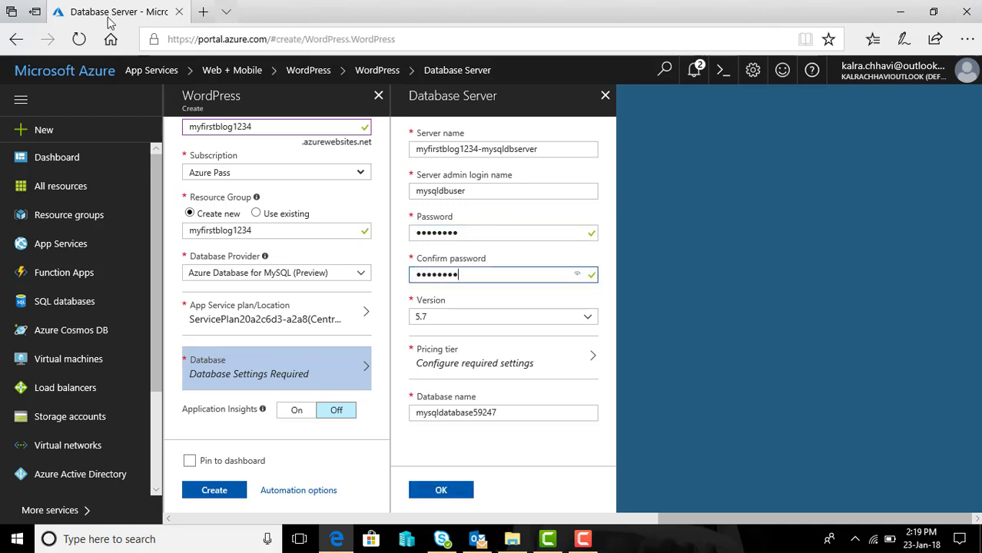
Step: Pick the Basic pricing tier with 50 compute units and 50 GB, then confirm the server settings
{"action": "left_click", "coordinate": [565, 370]}
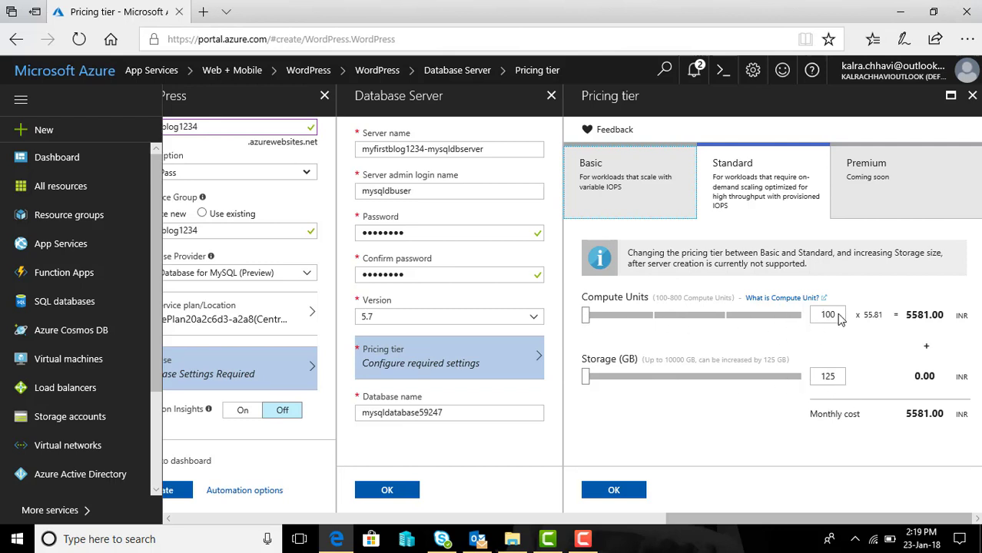
{"action": "left_click_drag", "start_coordinate": [839, 320], "coordinate": [815, 326]}
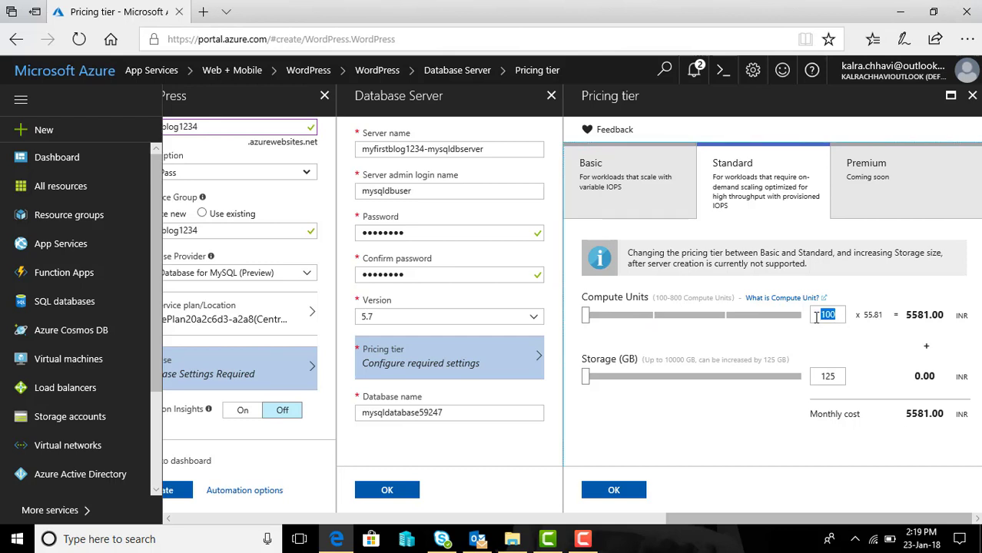
{"action": "left_click", "coordinate": [606, 183]}
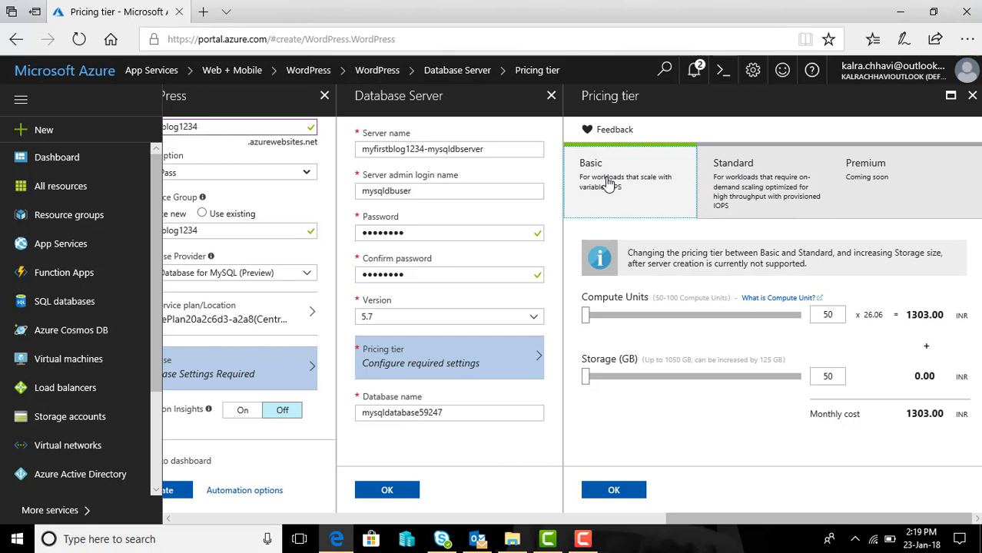
{"action": "left_click", "coordinate": [738, 184]}
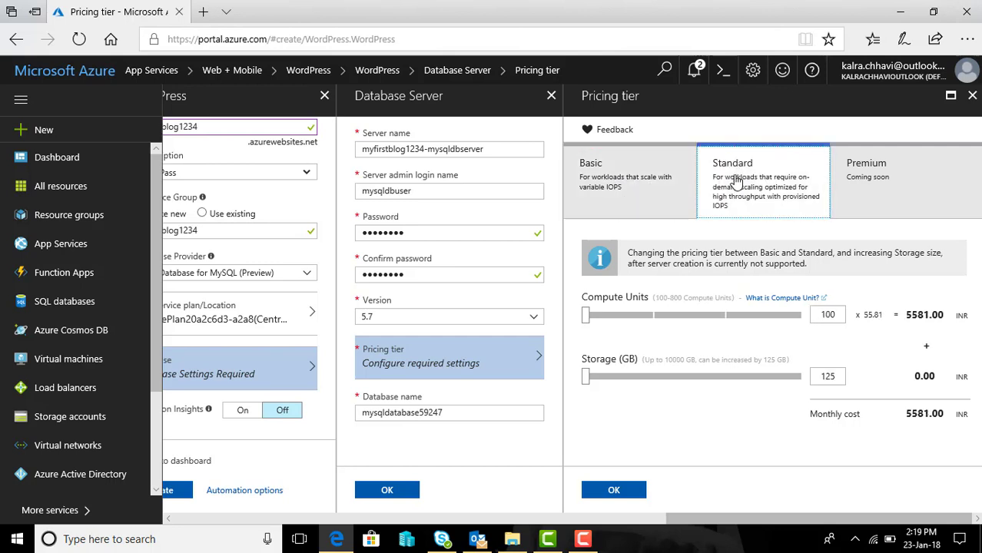
{"action": "left_click", "coordinate": [887, 181]}
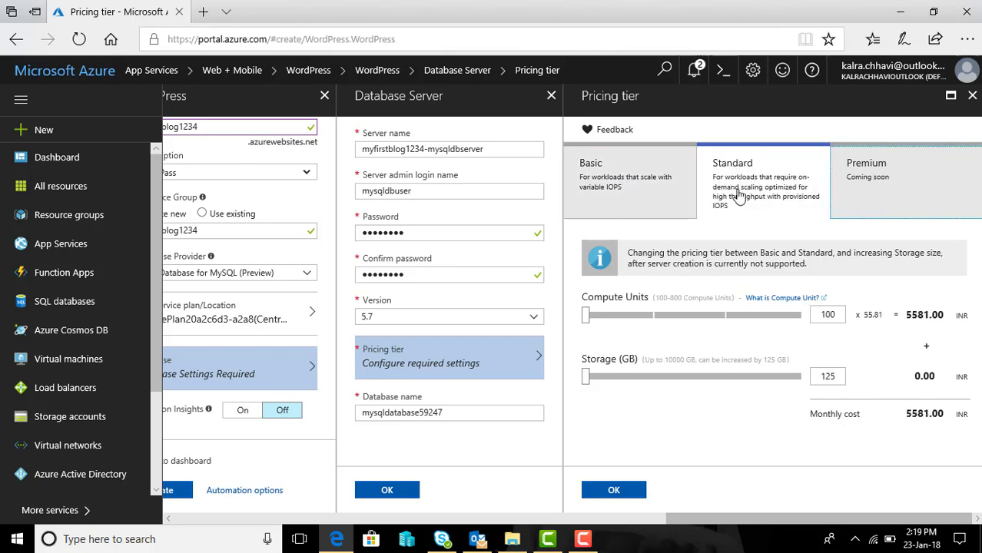
{"action": "left_click", "coordinate": [635, 192]}
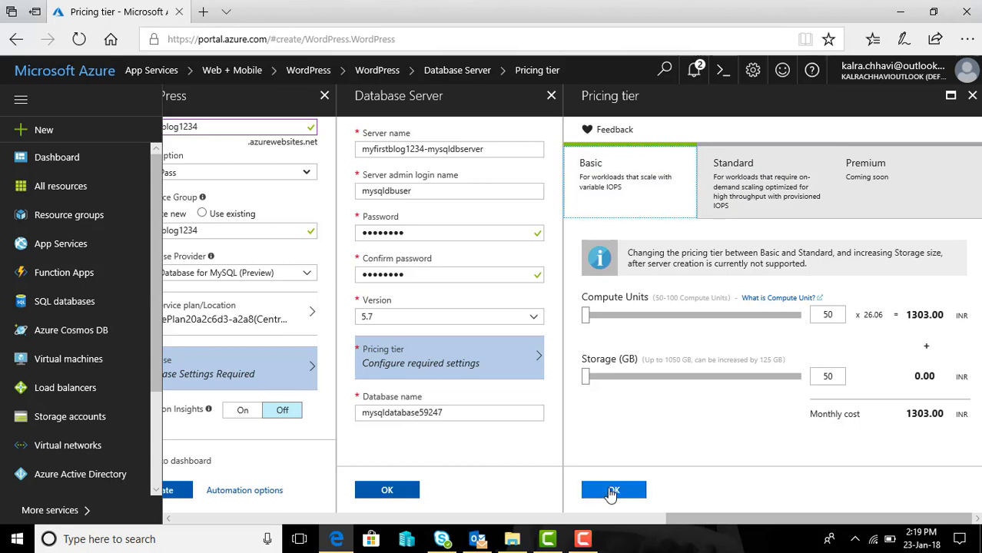
{"action": "left_click", "coordinate": [612, 491]}
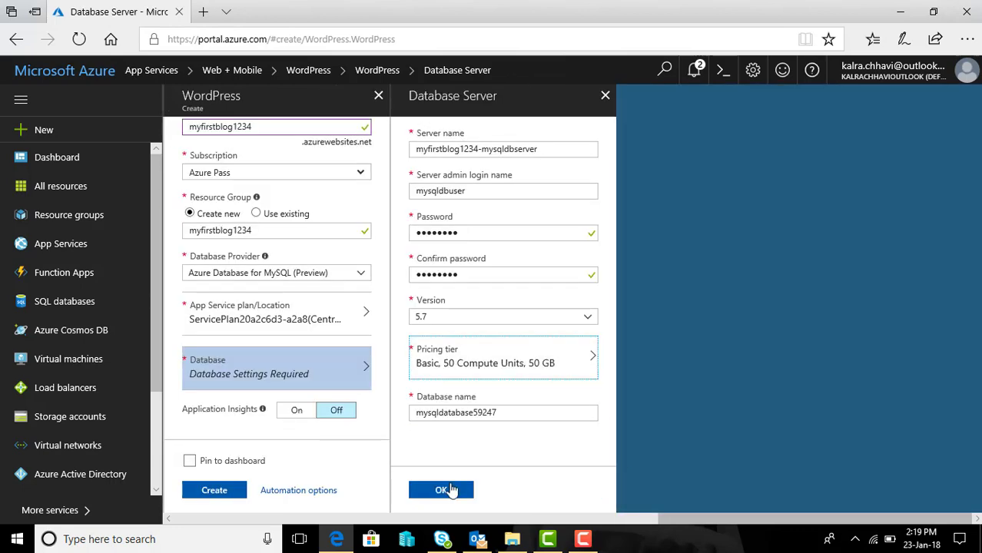
{"action": "left_click", "coordinate": [455, 491]}
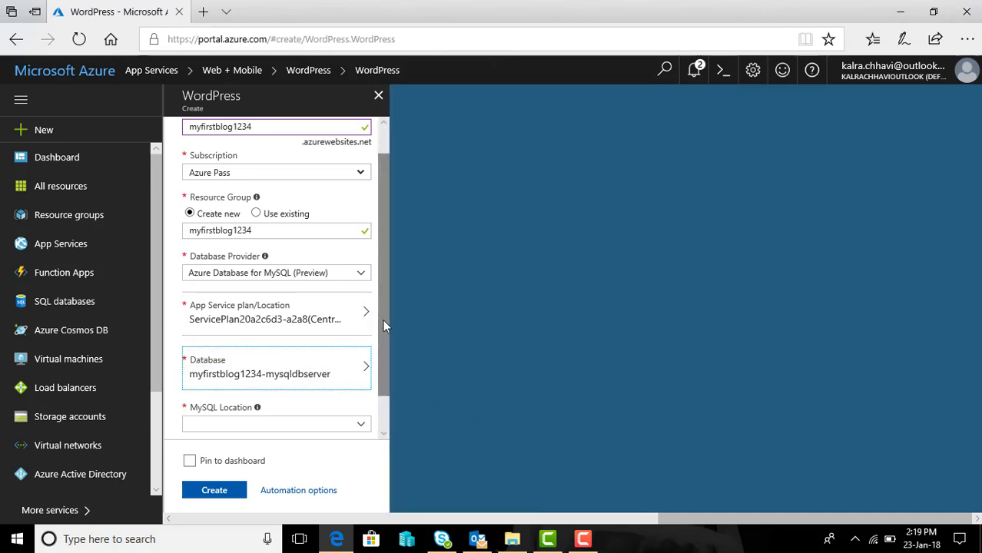
Step: Set the MySQL location to East US, enable Pin to dashboard, and submit the form
{"action": "left_click_drag", "start_coordinate": [382, 320], "coordinate": [382, 374]}
{"action": "left_click", "coordinate": [362, 384]}
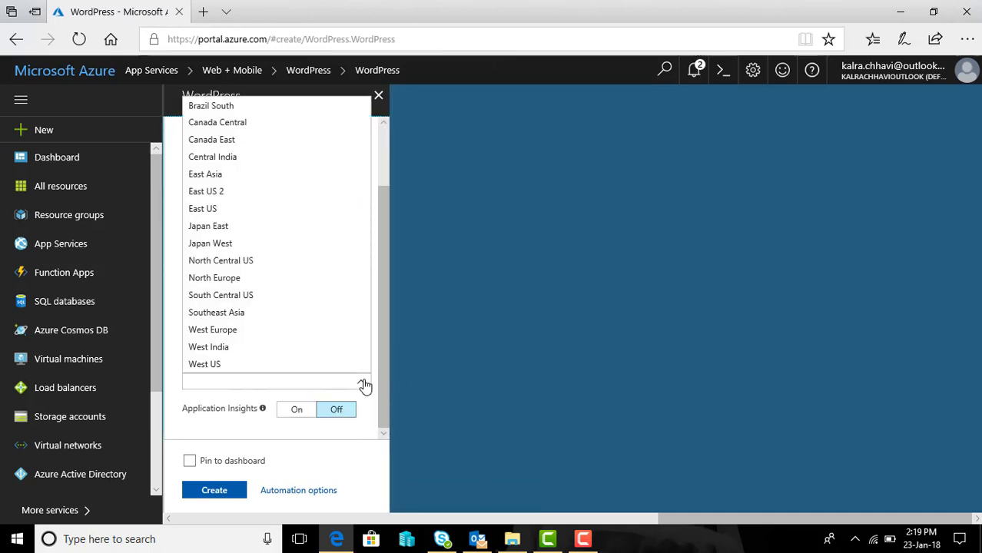
{"action": "left_click", "coordinate": [230, 209]}
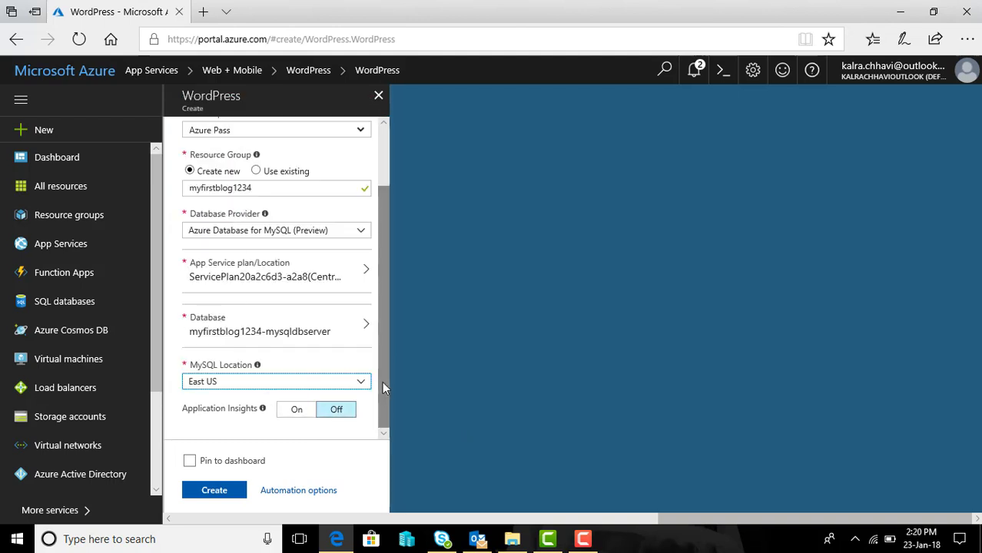
{"action": "left_click", "coordinate": [190, 462]}
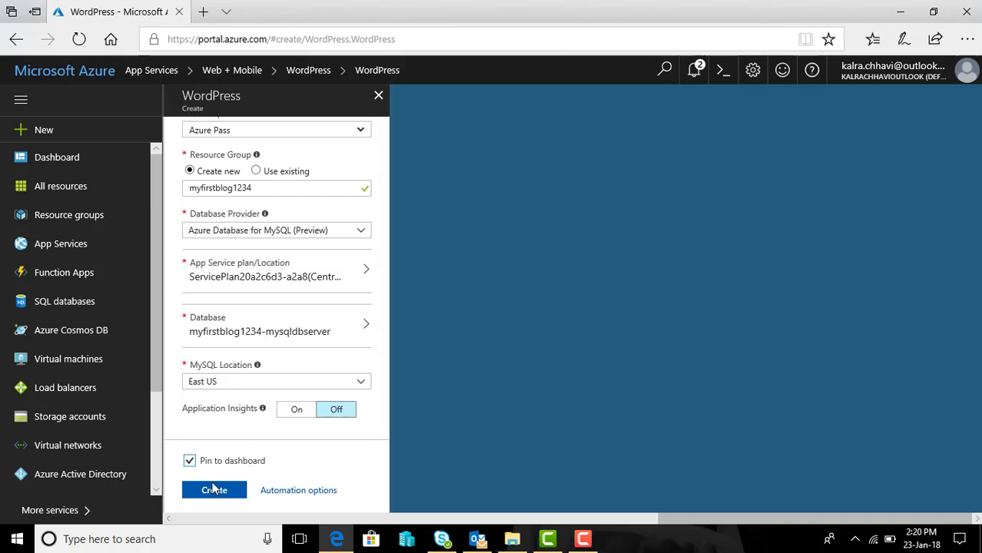
{"action": "left_click", "coordinate": [208, 491]}
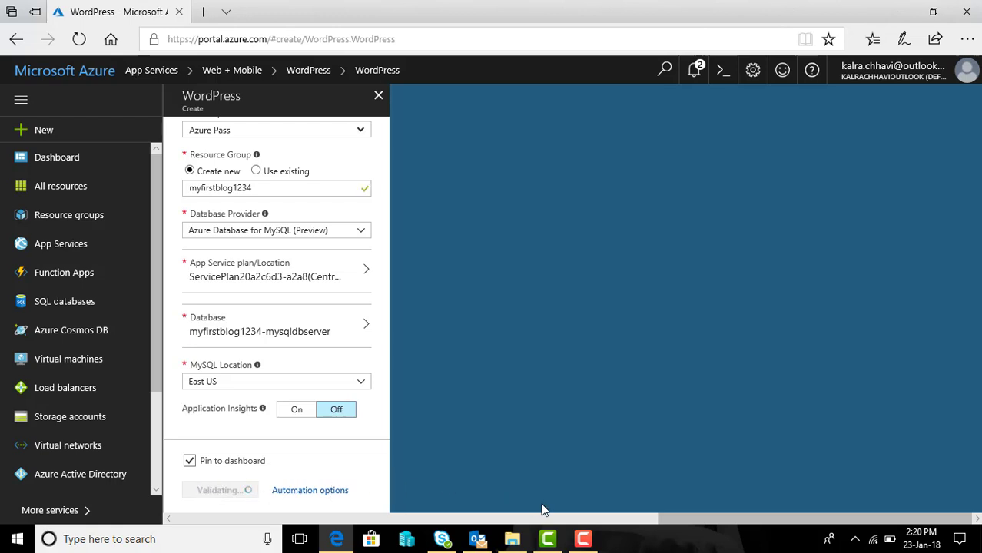
Step: Wait for validation until the Deploying WordPress tile appears on the dashboard
{"action": "mouse_move", "coordinate": [585, 541]}
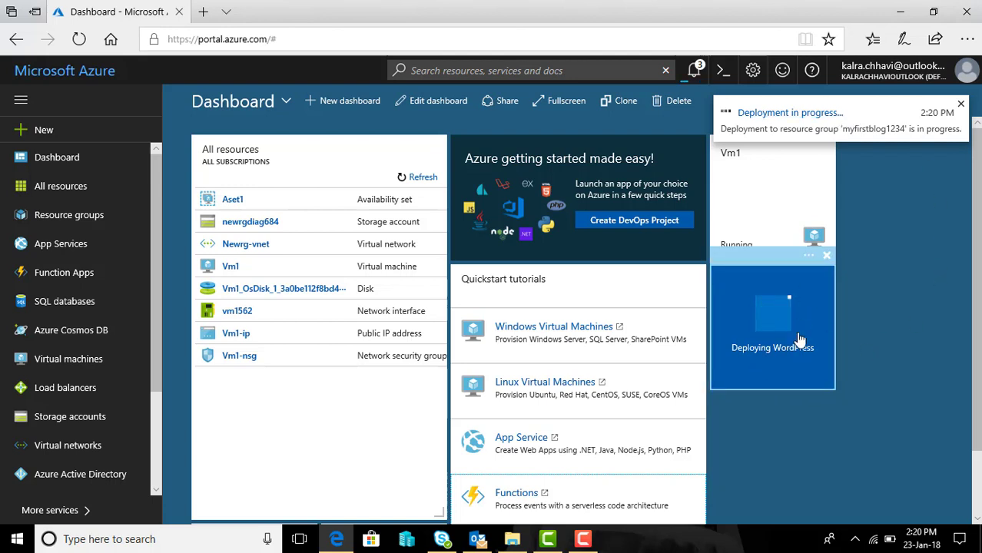
Step: Track the deployment in notifications until it succeeds and the myfirstblog1234 overview opens
{"action": "left_click", "coordinate": [694, 70]}
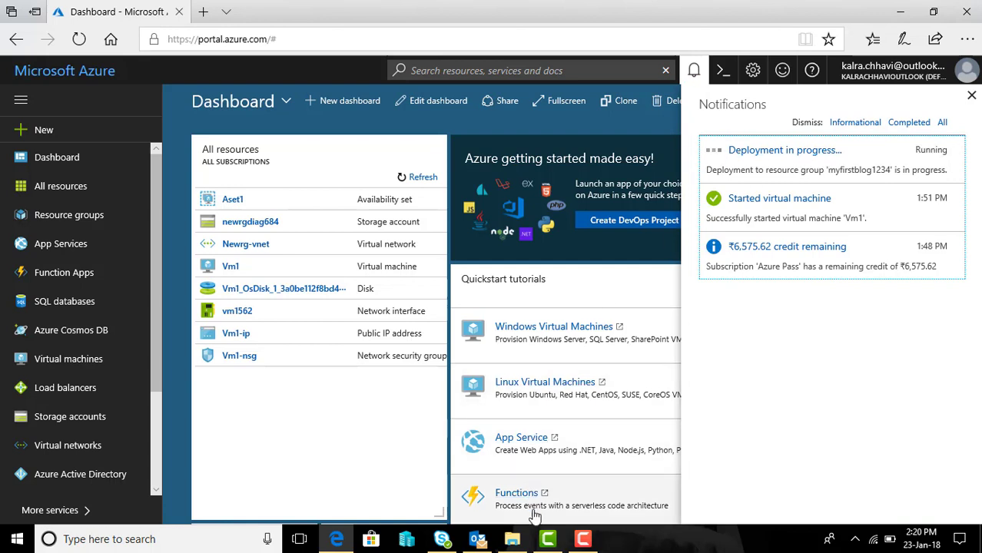
{"action": "left_click", "coordinate": [577, 541]}
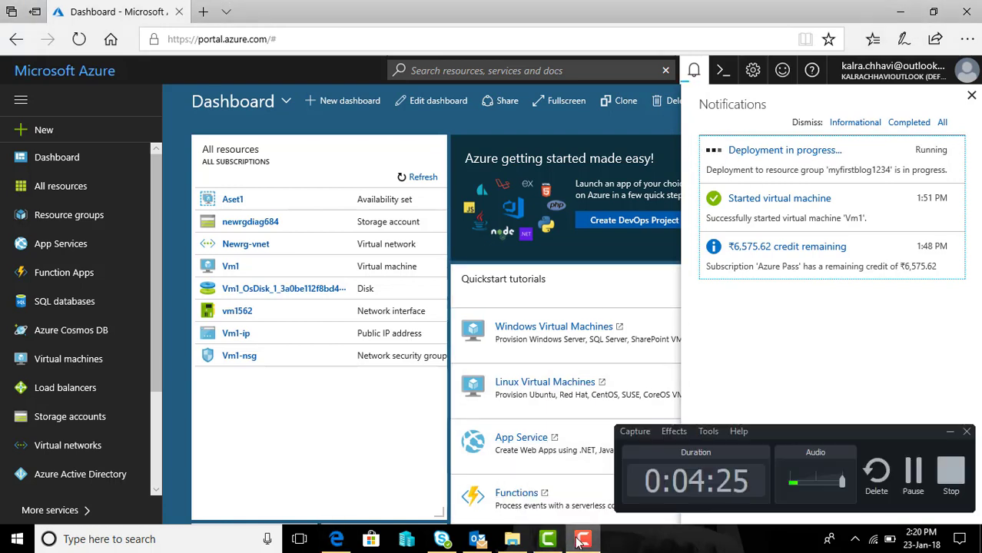
{"action": "left_click", "coordinate": [911, 472]}
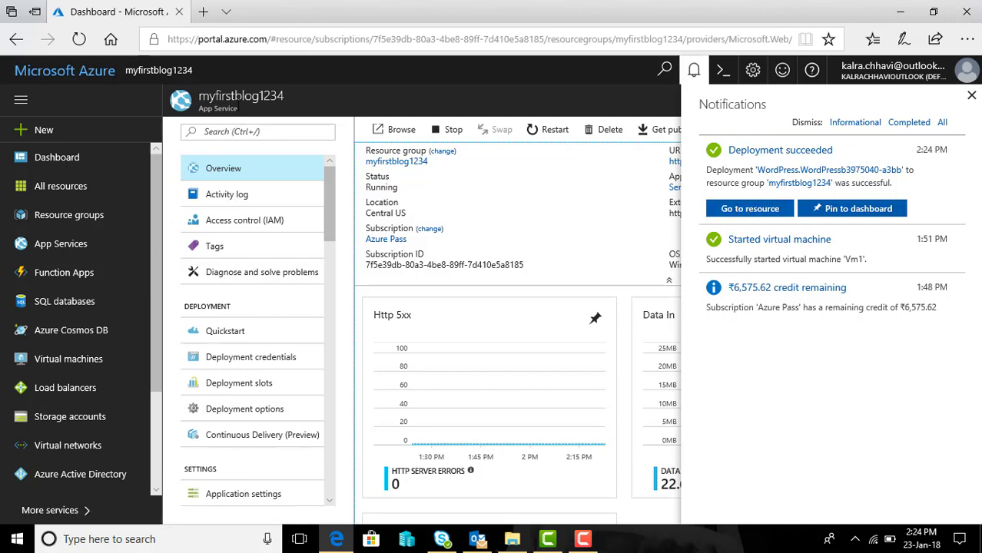
{"action": "left_click", "coordinate": [971, 95]}
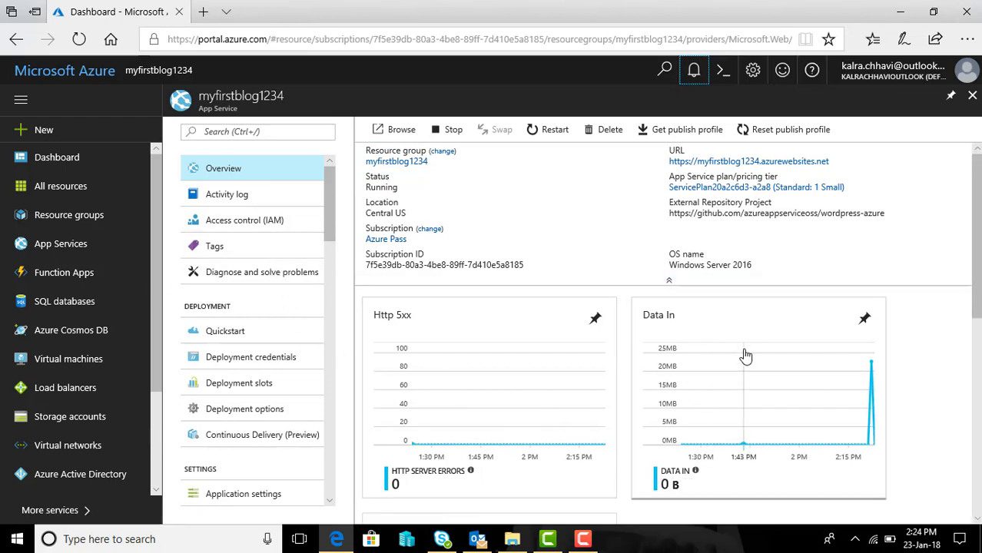
{"action": "mouse_move", "coordinate": [329, 209]}
{"action": "left_mouse_down"}
{"action": "mouse_move", "coordinate": [328, 395]}
{"action": "mouse_move", "coordinate": [342, 290]}
{"action": "mouse_move", "coordinate": [329, 192]}
{"action": "left_mouse_up"}
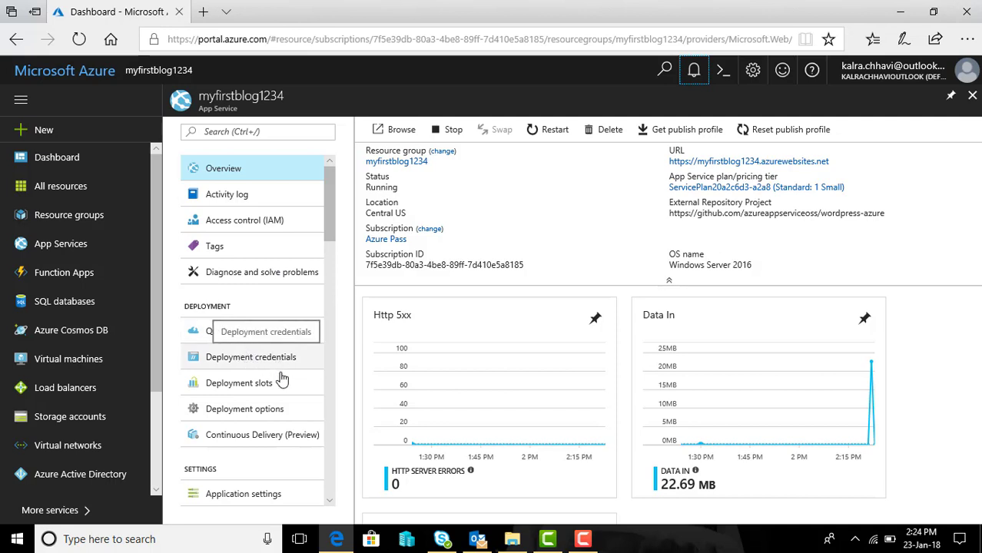
{"action": "left_click_drag", "start_coordinate": [332, 234], "coordinate": [336, 274]}
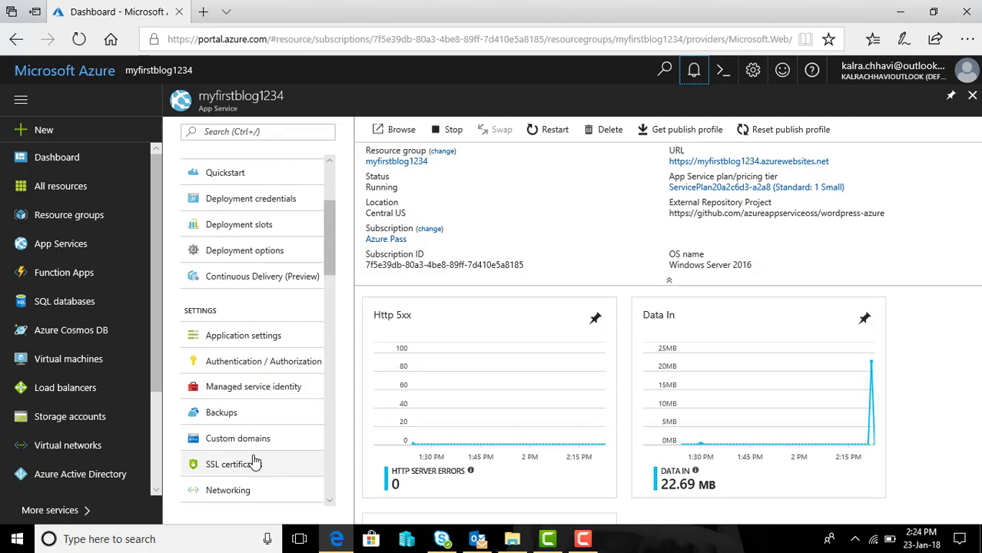
{"action": "left_click_drag", "start_coordinate": [330, 232], "coordinate": [320, 177]}
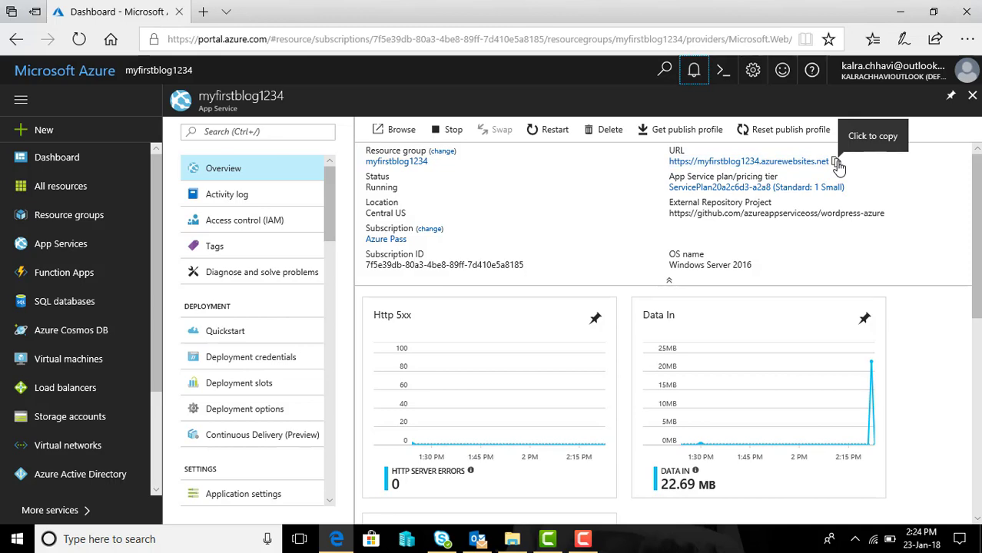
{"action": "left_click", "coordinate": [836, 163]}
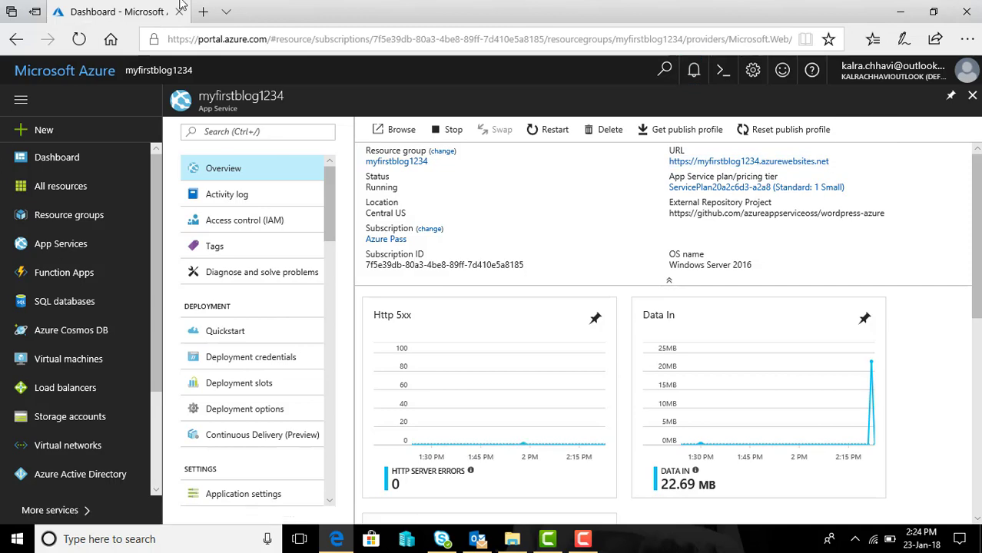
Step: Paste the copied site URL into a new Edge tab and load it
{"action": "left_click", "coordinate": [203, 12]}
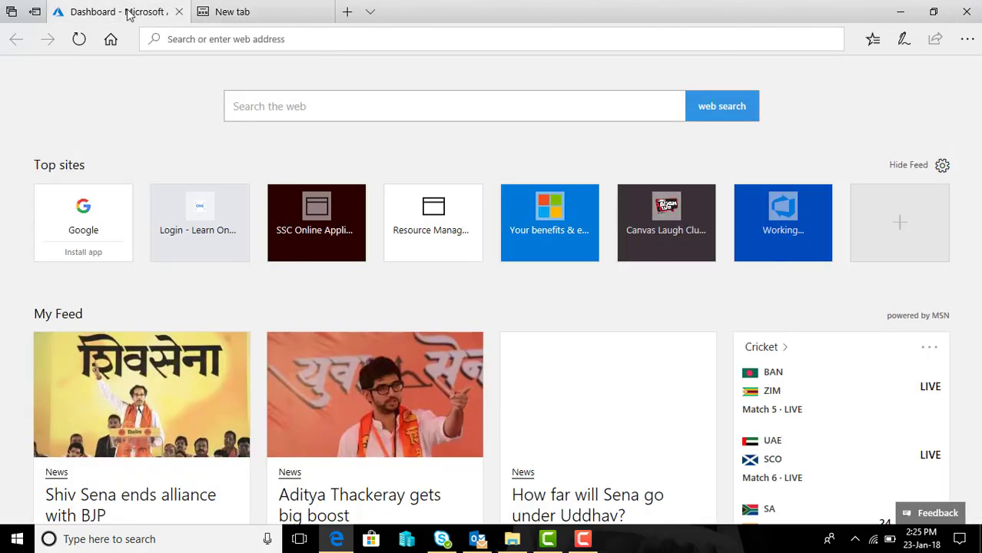
{"action": "left_click", "coordinate": [127, 12]}
{"action": "left_click", "coordinate": [249, 13]}
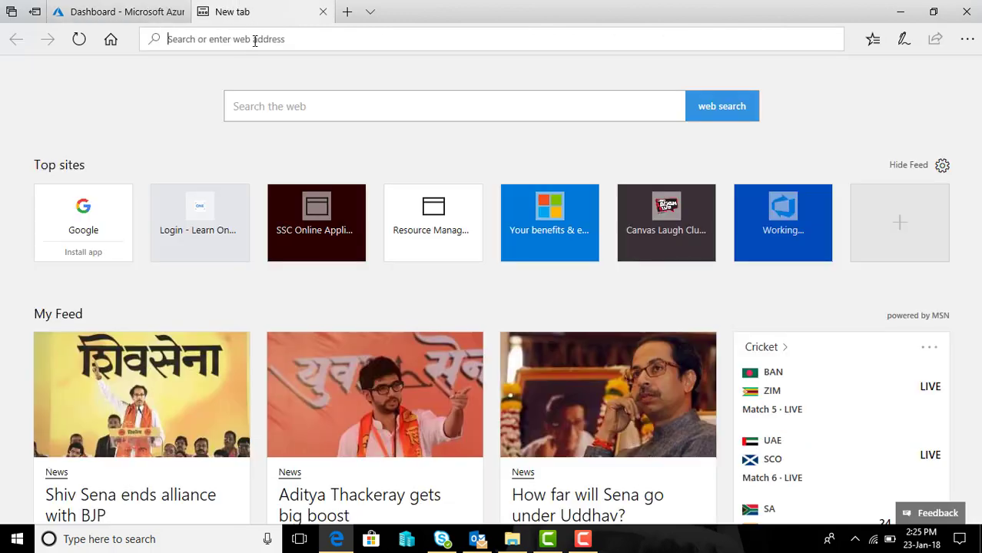
{"action": "right_click", "coordinate": [254, 41]}
{"action": "left_click", "coordinate": [260, 67]}
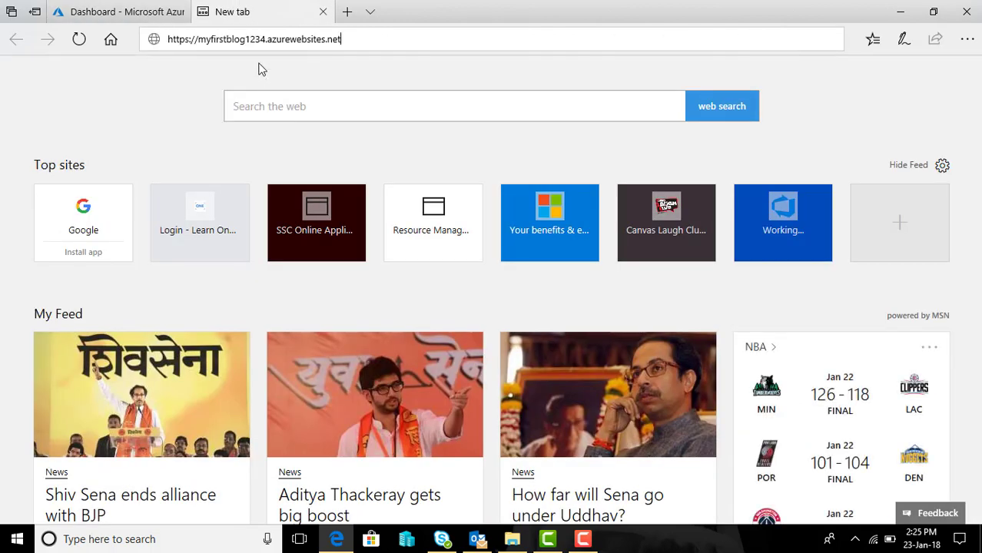
{"action": "left_click", "coordinate": [345, 55]}
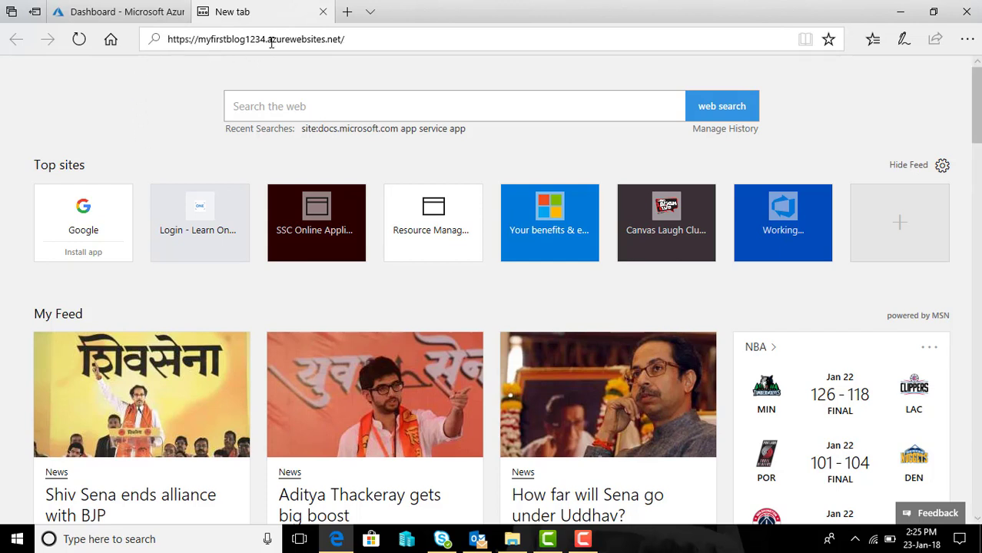
{"action": "key", "text": "Return"}
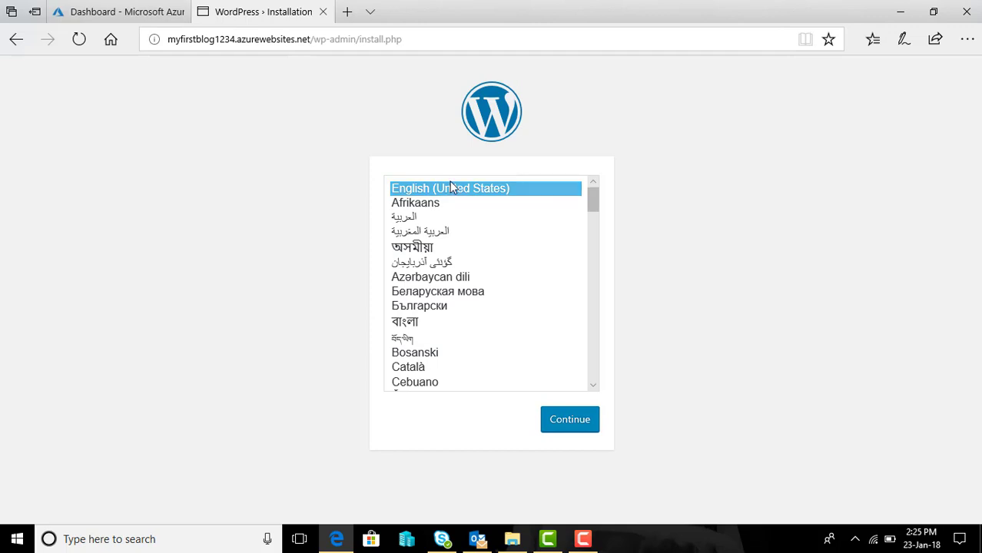
Step: Continue setup in English (United States) and enter site title MyFirstblog and the admin username
{"action": "left_click", "coordinate": [574, 425]}
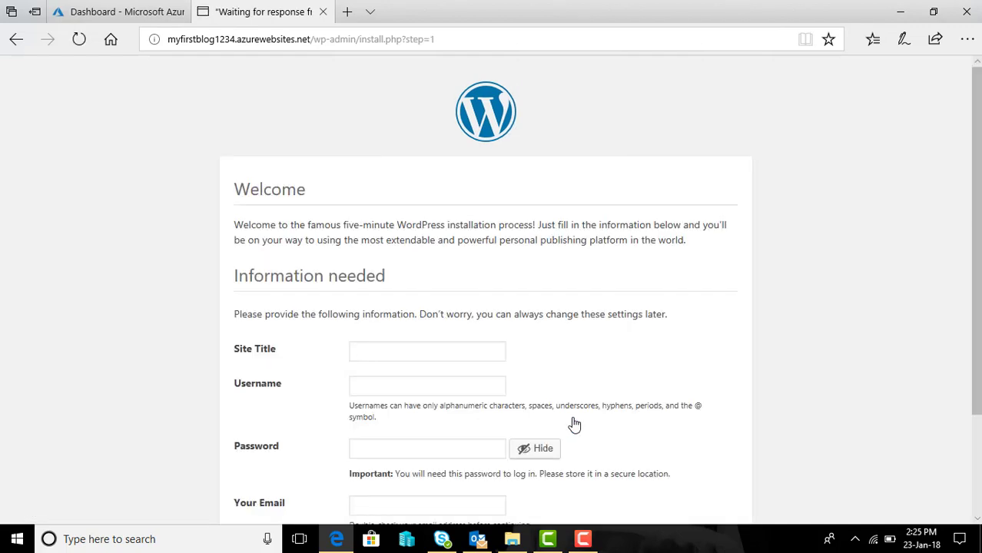
{"action": "scroll", "coordinate": [812, 338], "scroll_direction": "down", "scroll_amount": 2}
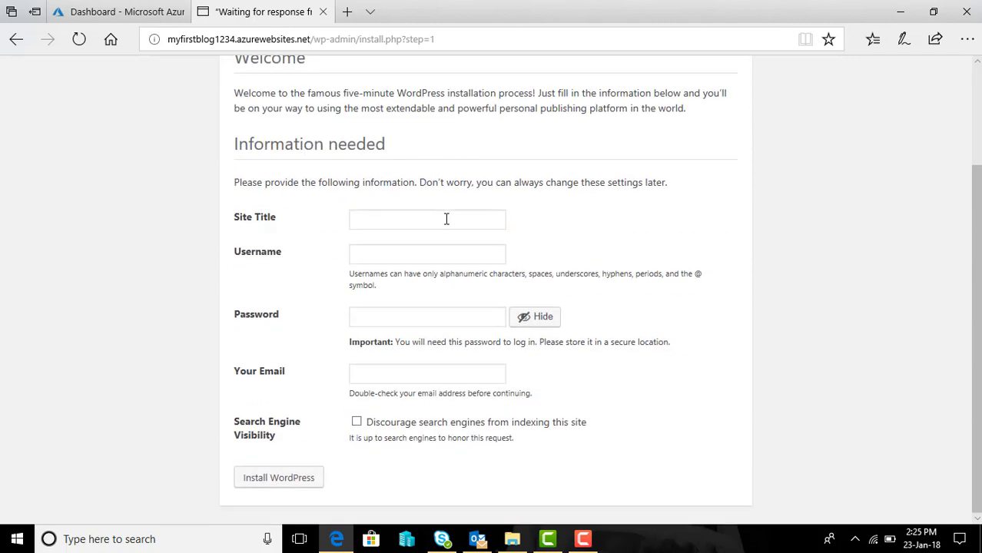
{"action": "type", "text": "MyFirstbl"}
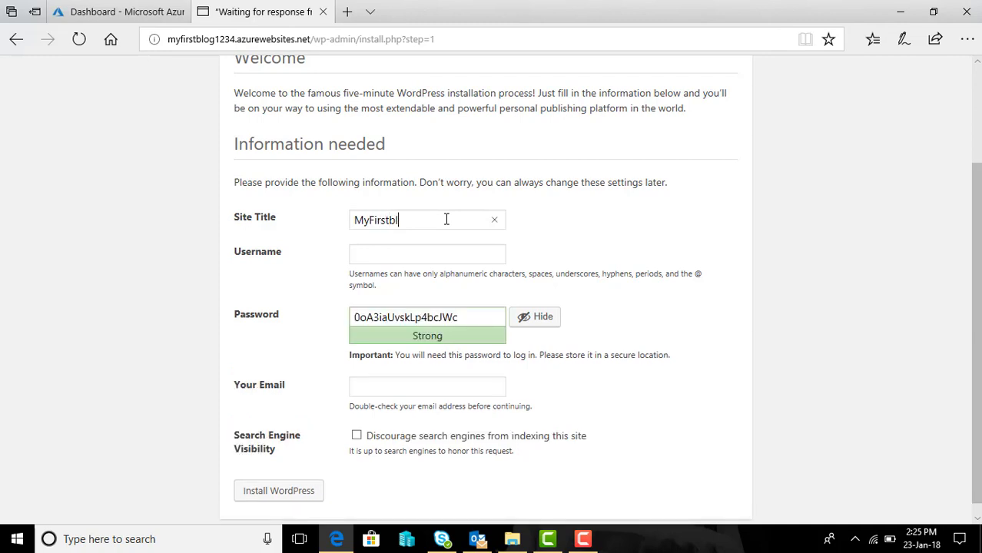
{"action": "type", "text": "chhavikalra"}
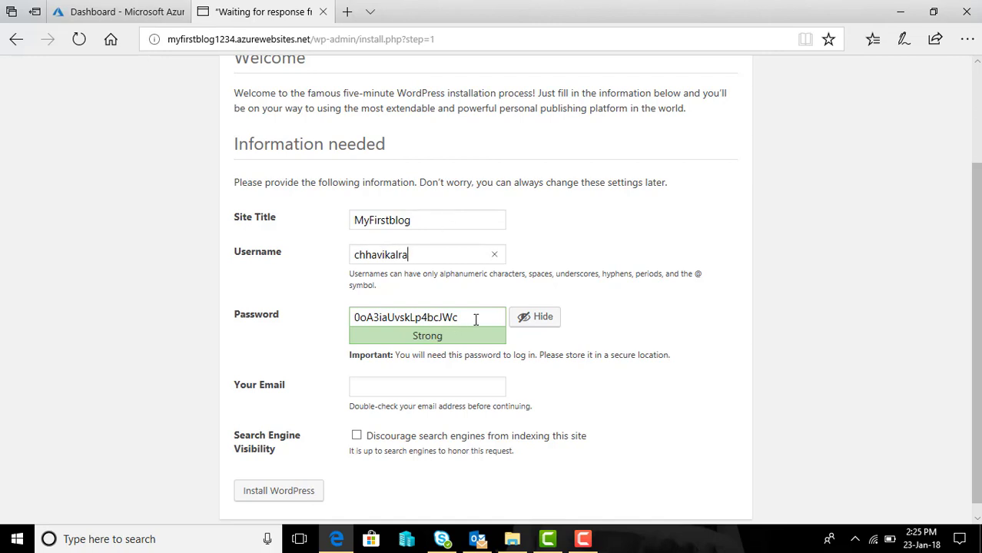
Step: Replace the generated password with a strong admin password
{"action": "left_click_drag", "start_coordinate": [474, 318], "coordinate": [331, 318]}
{"action": "type", "text": "J@"}
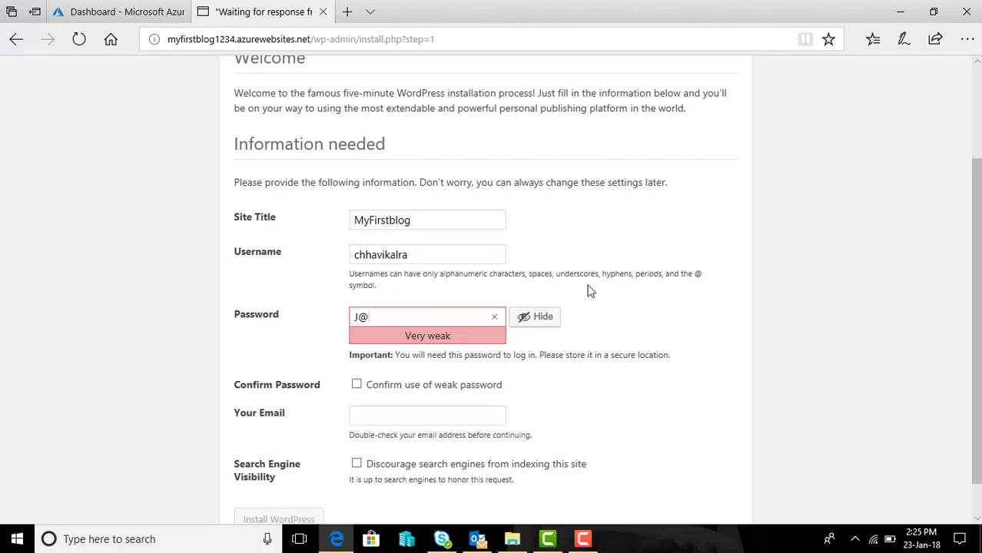
{"action": "left_click", "coordinate": [527, 320]}
{"action": "key", "text": "BackSpace"}
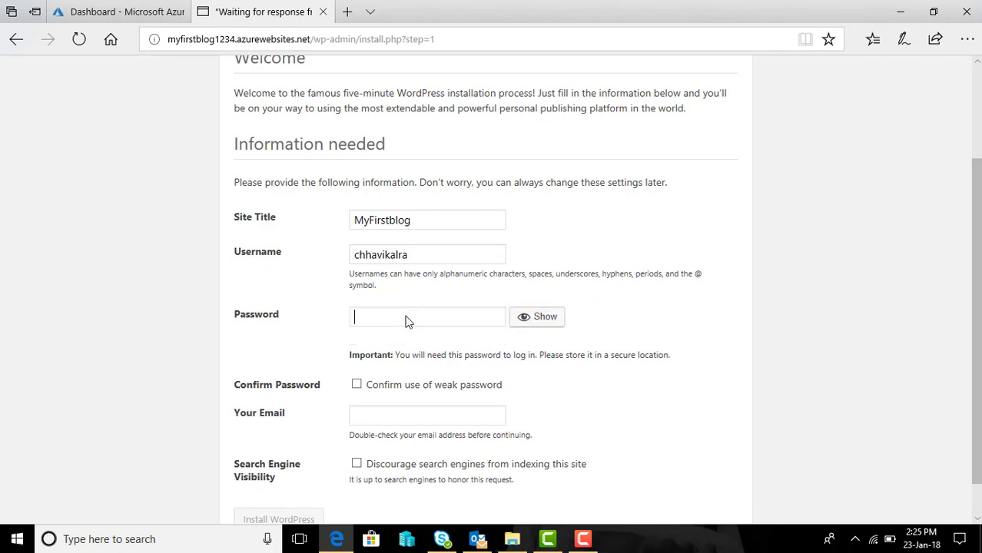
{"action": "type", "text": "••••"}
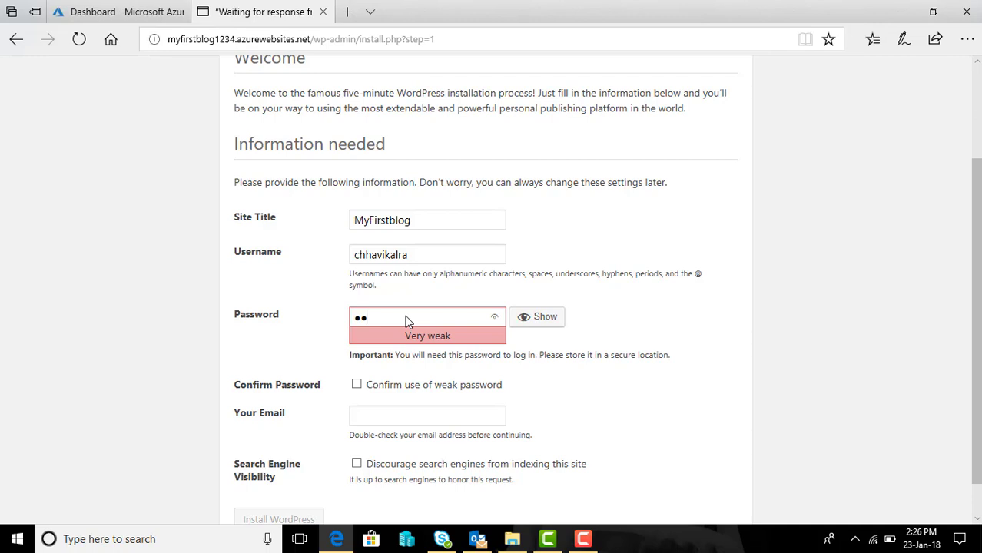
{"action": "type", "text": "••••••••"}
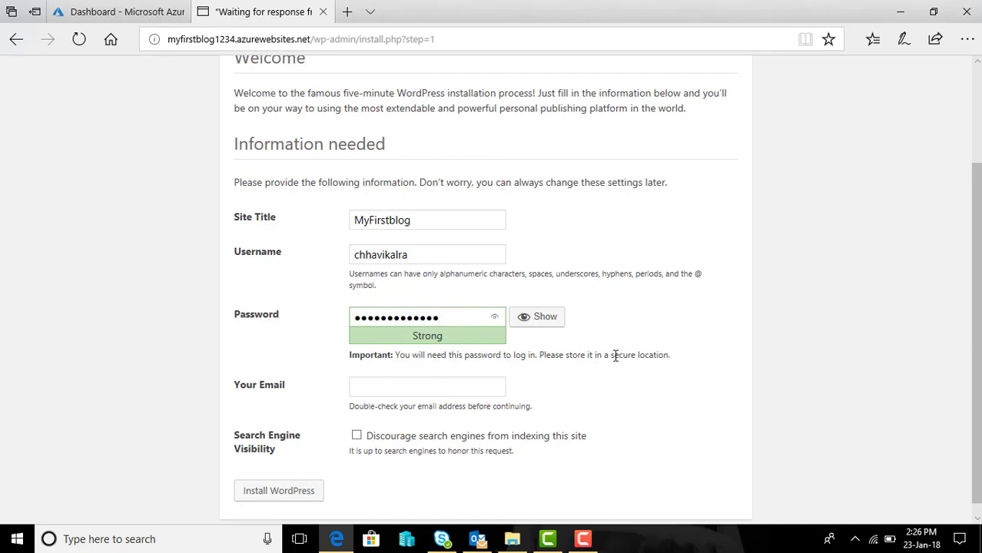
Step: Enter the admin e-mail address, correcting the mistyped @ character
{"action": "left_click", "coordinate": [449, 388]}
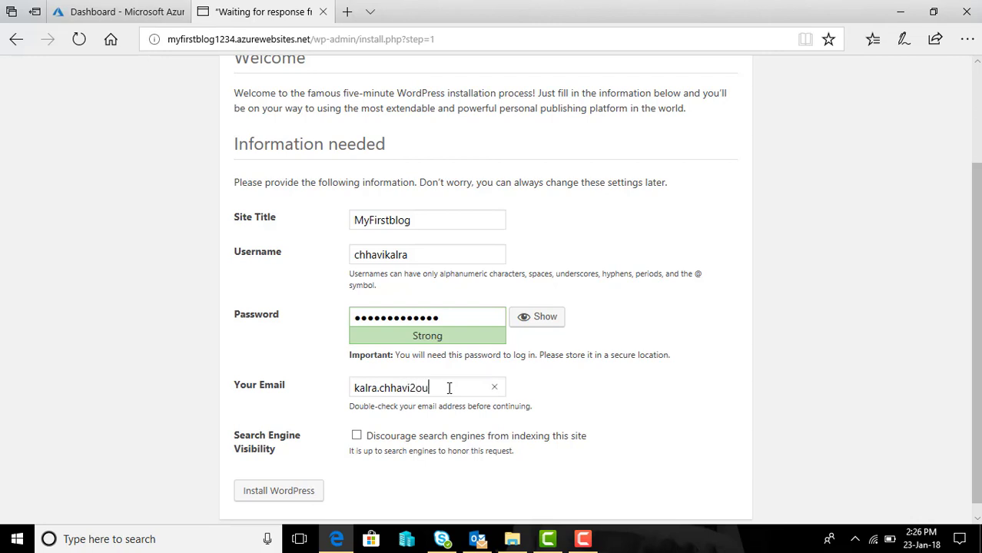
{"action": "type", "text": "@"}
{"action": "scroll", "coordinate": [785, 379], "scroll_direction": "down", "scroll_amount": 1}
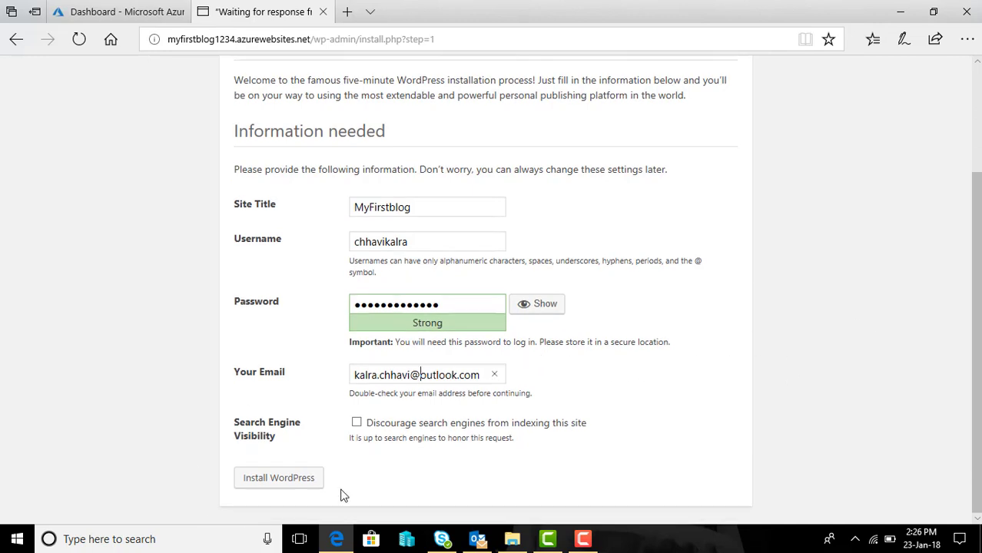
Step: Run the WordPress installation until the Success! page confirms the admin username and password
{"action": "left_click", "coordinate": [290, 481]}
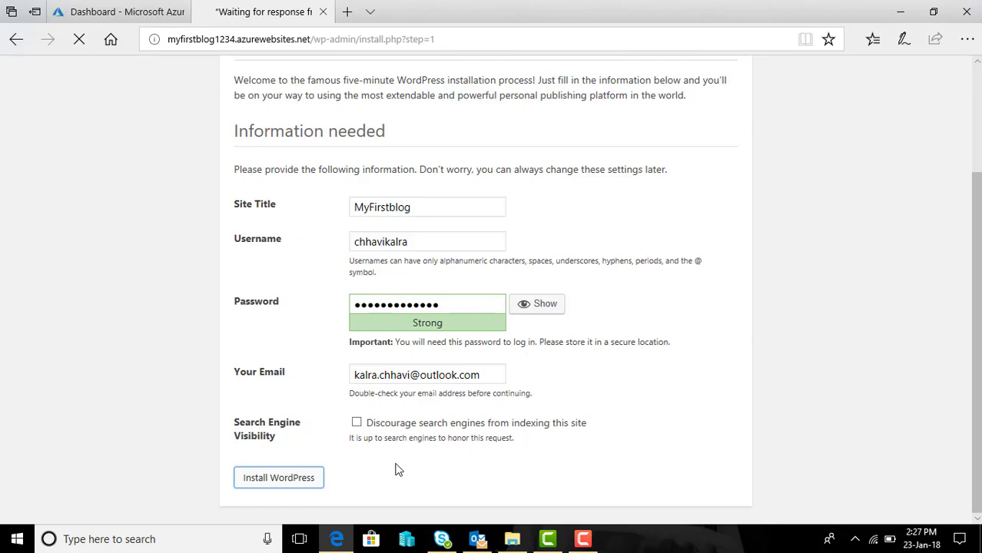
{"action": "left_click", "coordinate": [582, 538]}
{"action": "left_click", "coordinate": [912, 470]}
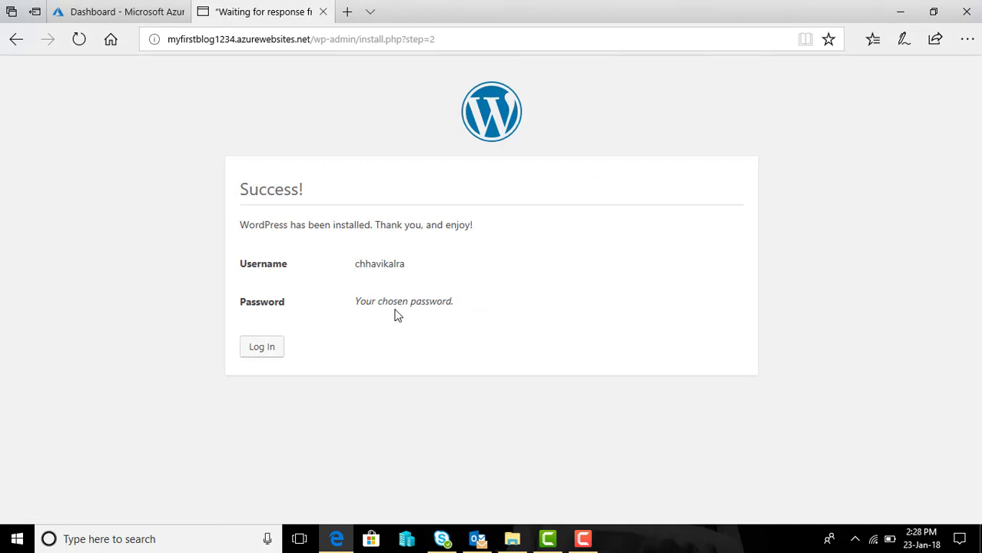
Step: Sign in to MyFirstblog's login page with the admin username and password, correcting a password typo
{"action": "left_click", "coordinate": [249, 351]}
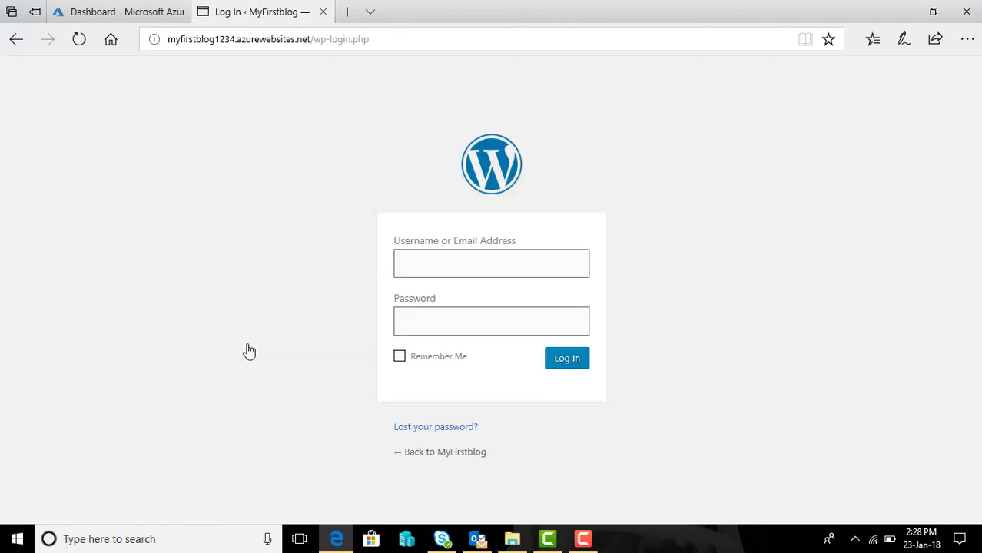
{"action": "type", "text": "chha"}
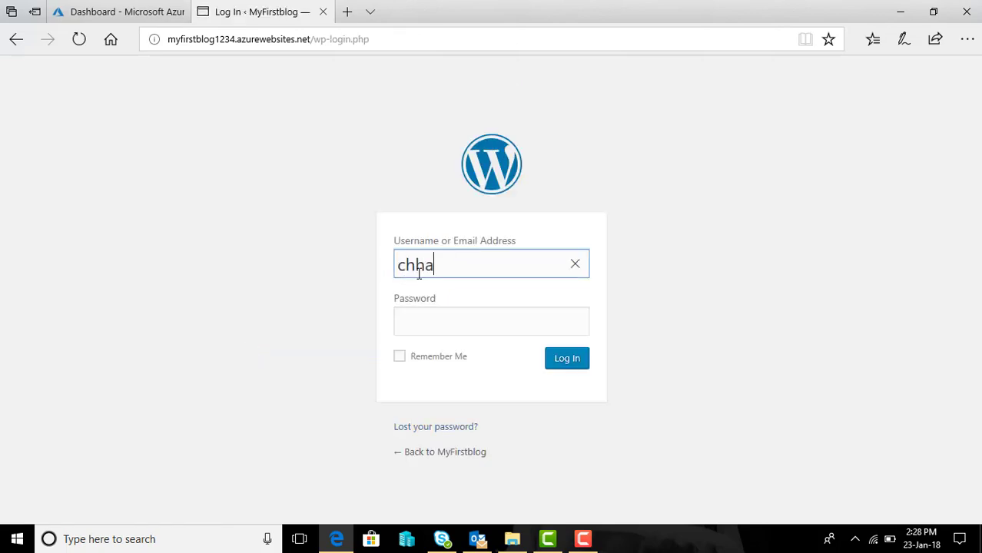
{"action": "type", "text": "vikalra"}
{"action": "key", "text": "Tab"}
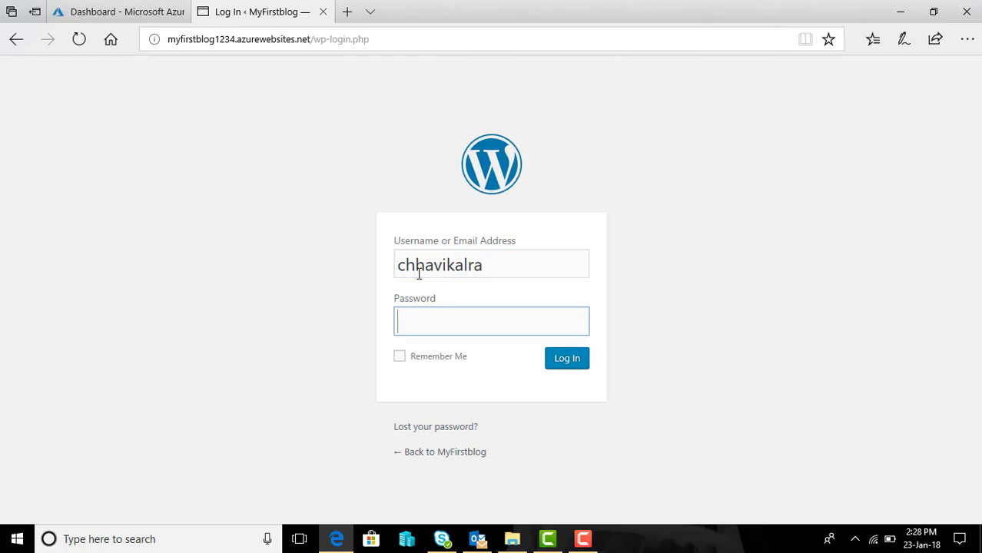
{"action": "type", "text": "••••"}
{"action": "key", "text": "BackSpace"}
{"action": "type", "text": "••••••••••"}
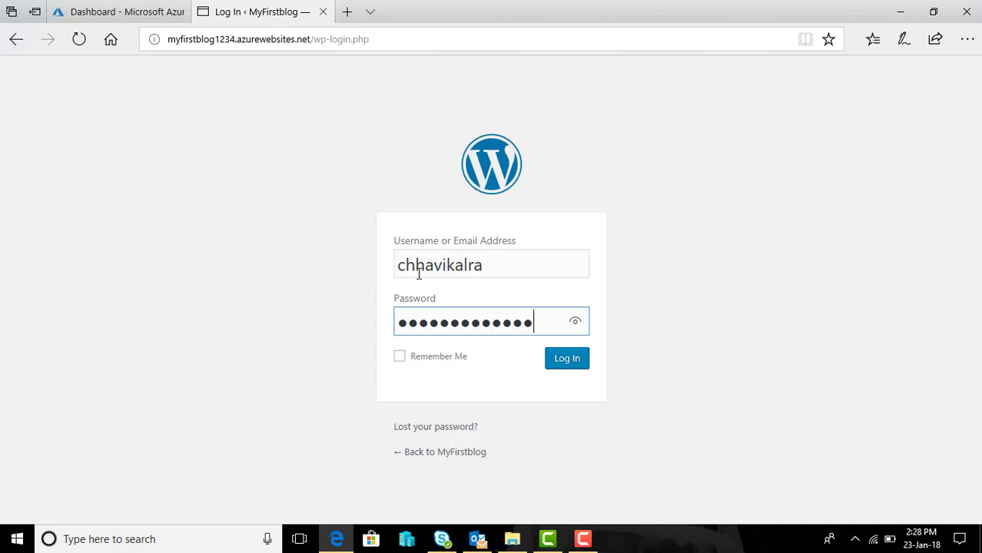
{"action": "left_click", "coordinate": [561, 361]}
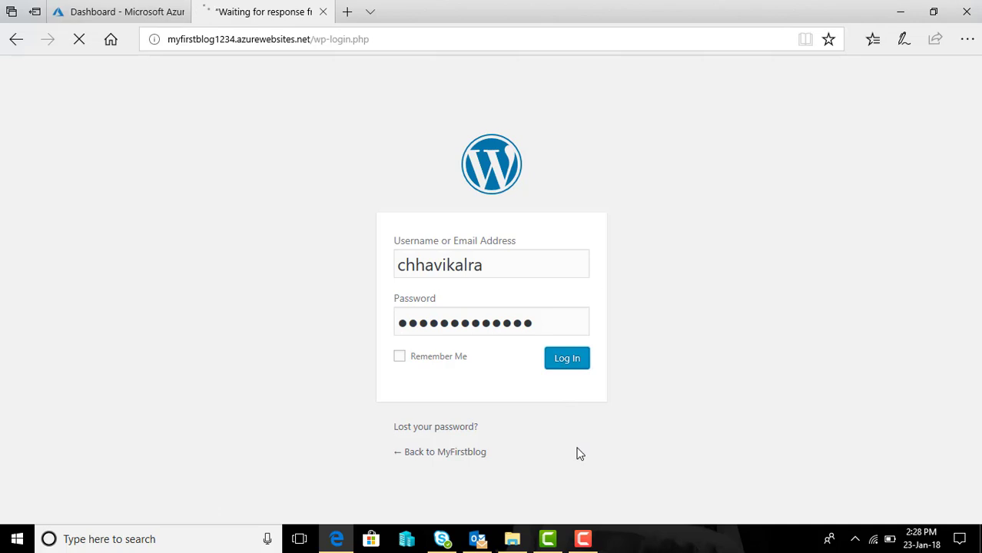
{"action": "left_click", "coordinate": [583, 536]}
Step: Open the Hello world! post from All Posts, then return to the myfirstblog1234 Azure overview
{"action": "left_click", "coordinate": [911, 487]}
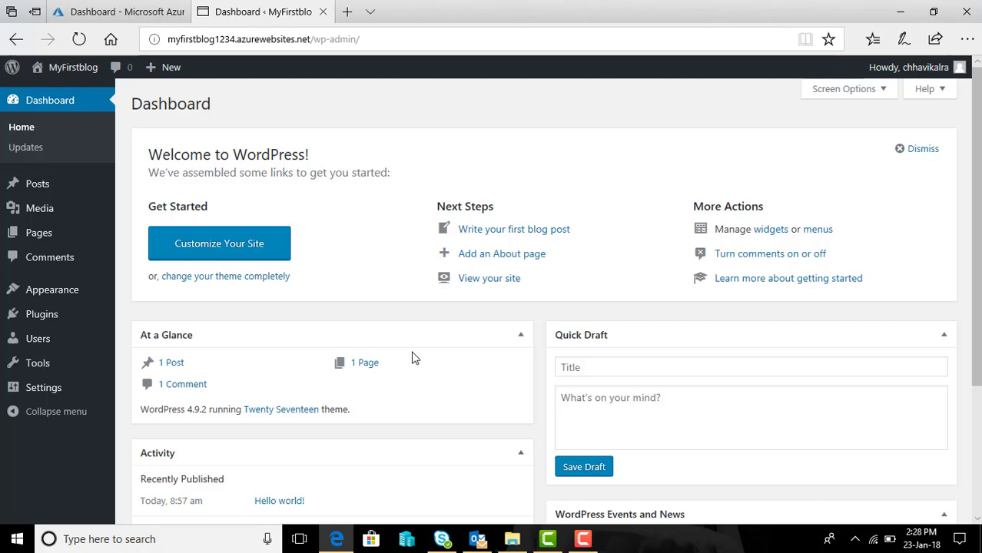
{"action": "scroll", "coordinate": [409, 285], "scroll_direction": "down", "scroll_amount": 2}
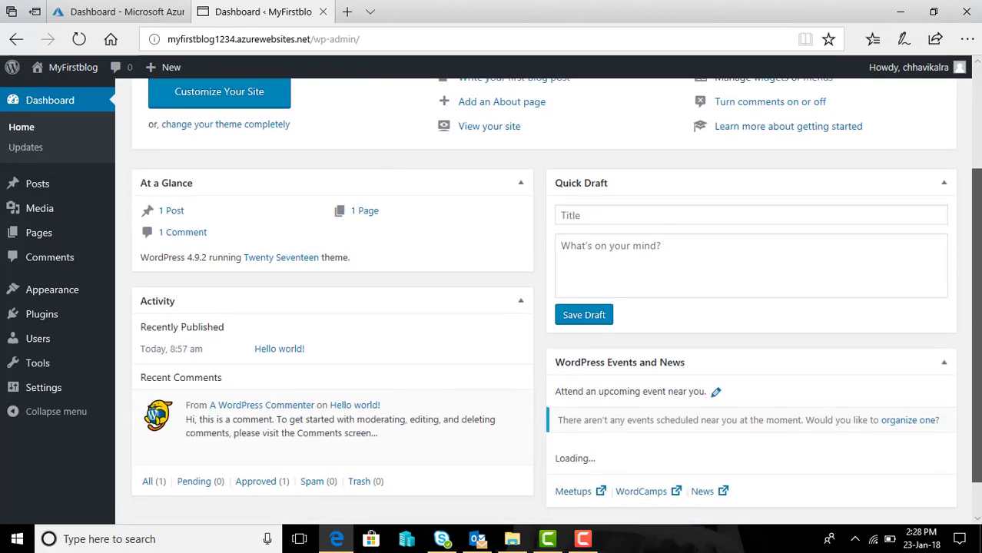
{"action": "scroll", "coordinate": [101, 147], "scroll_direction": "up", "scroll_amount": 2}
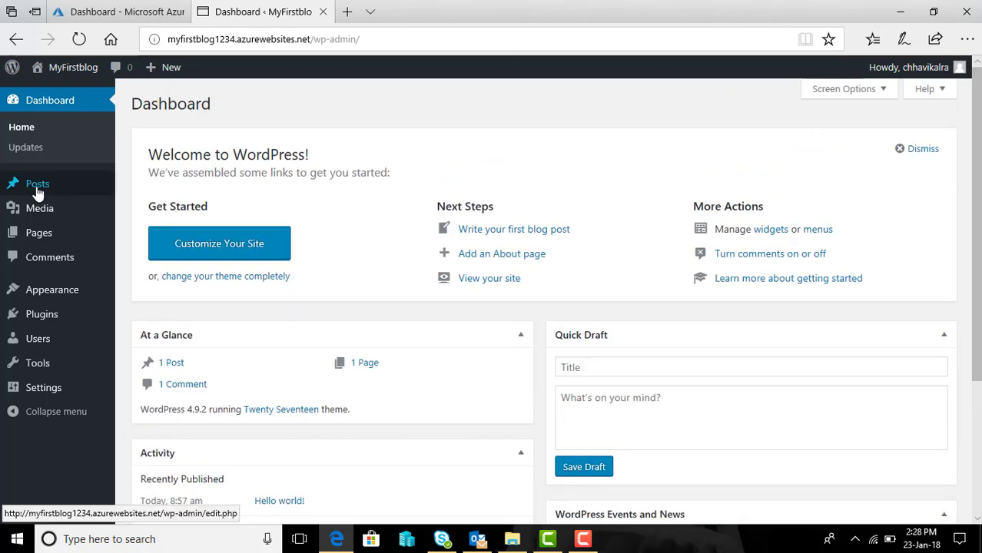
{"action": "left_click", "coordinate": [38, 192]}
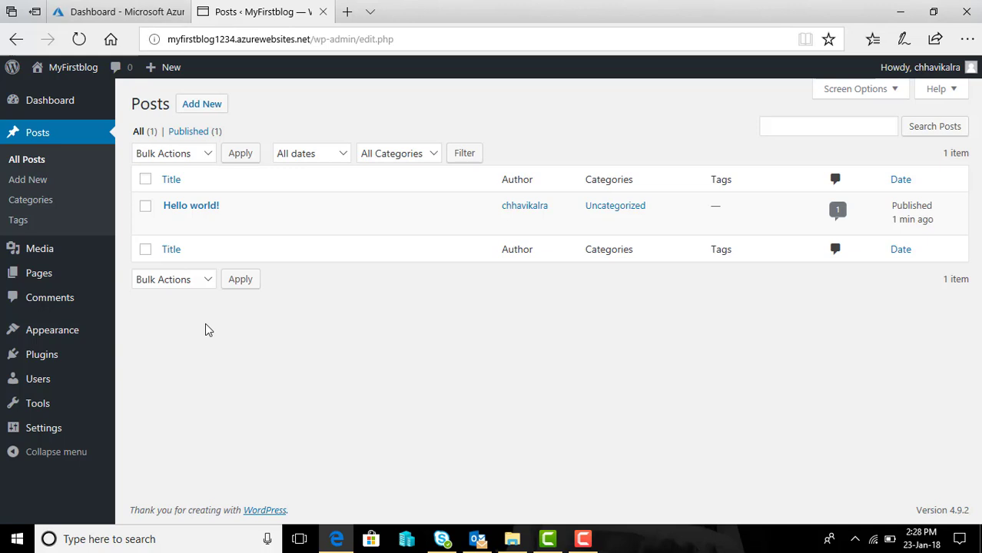
{"action": "left_click", "coordinate": [190, 210]}
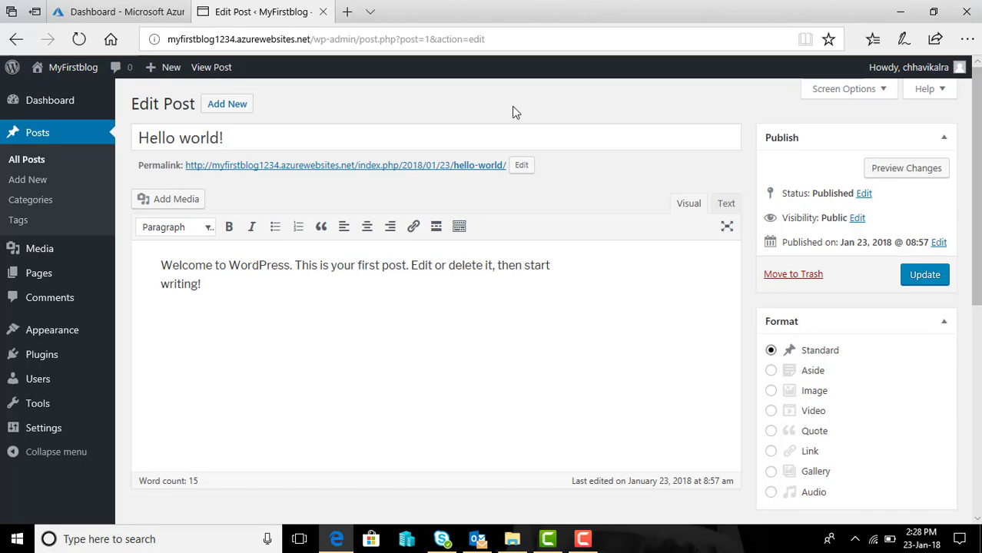
{"action": "left_click", "coordinate": [102, 12]}
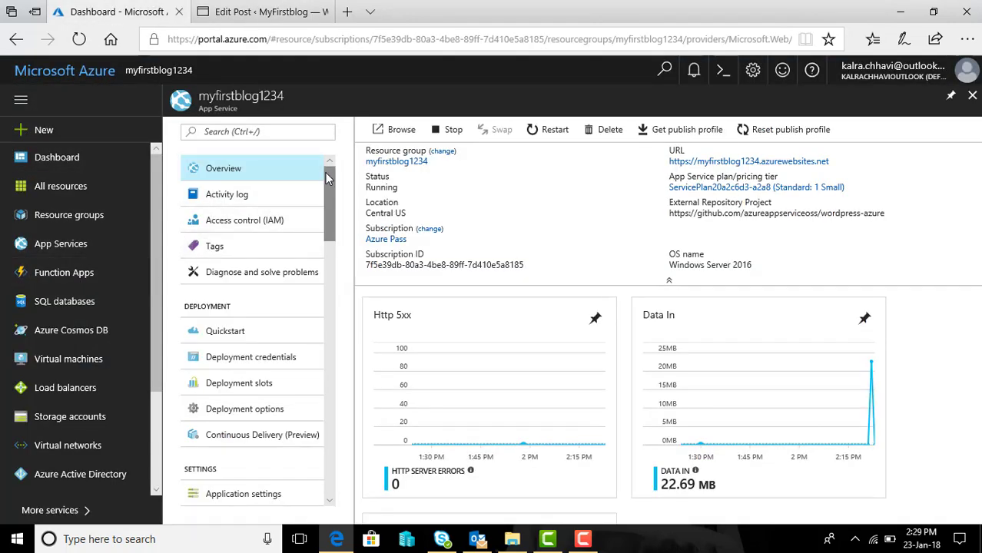
{"action": "left_click_drag", "start_coordinate": [325, 175], "coordinate": [326, 304]}
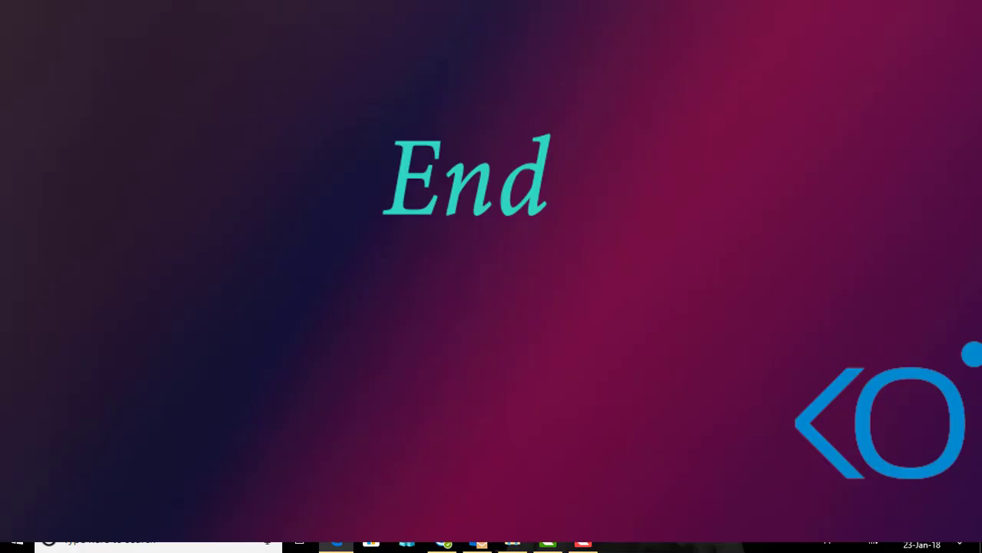